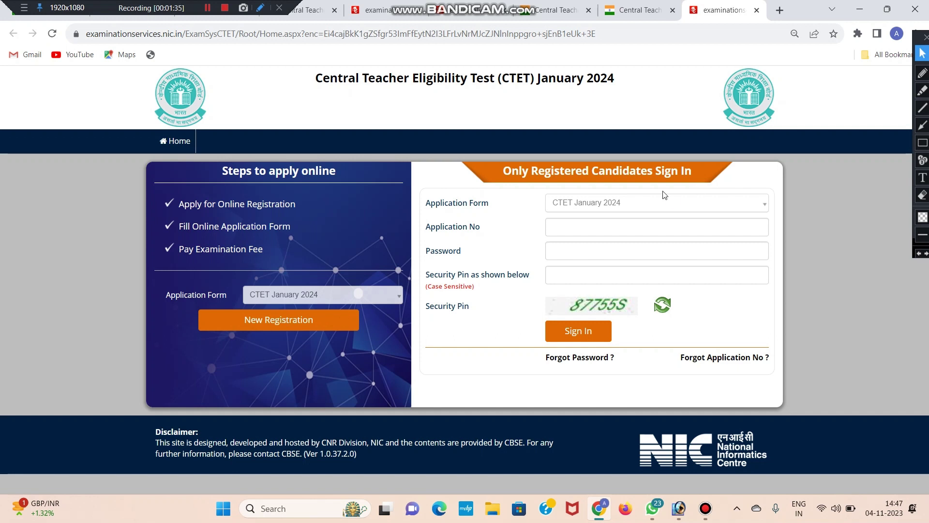
- Start a new CTET January 2024 registration and look through the Information Bulletin PDF
click(265, 321)
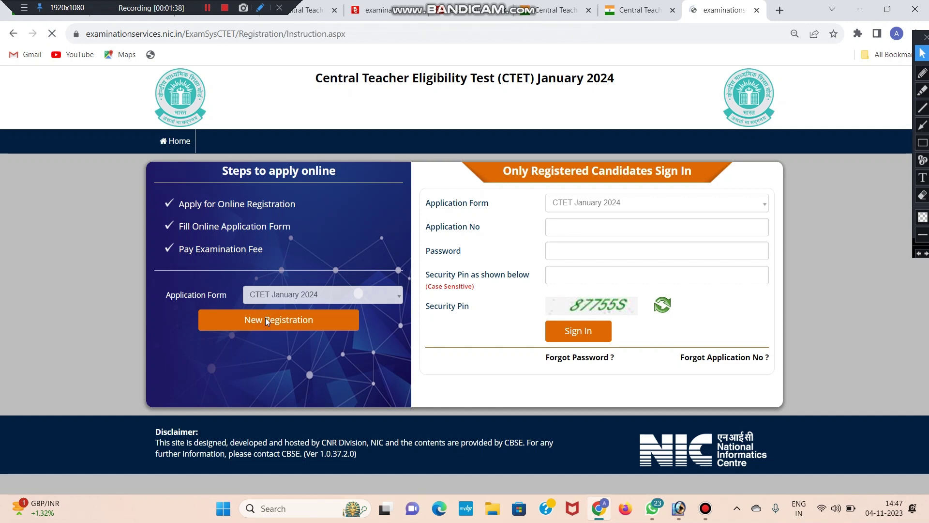
scroll(355, 239, down, 1)
scroll(355, 240, up, 1)
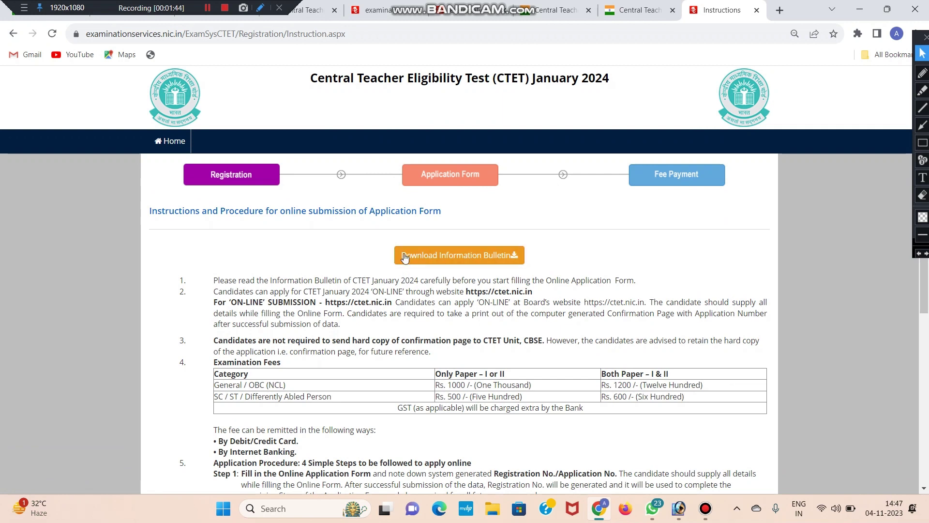
click(447, 256)
scroll(458, 260, down, 20)
scroll(465, 265, down, 15)
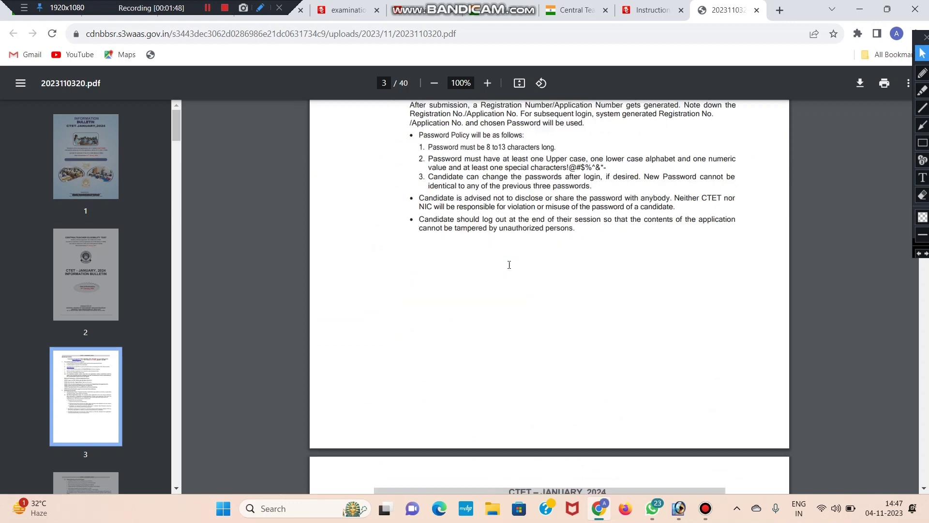
- Back on the instructions, review the examination fee table and tick the declaration checkbox
click(643, 4)
scroll(643, 227, down, 3)
drag(439, 204, 472, 213)
click(361, 204)
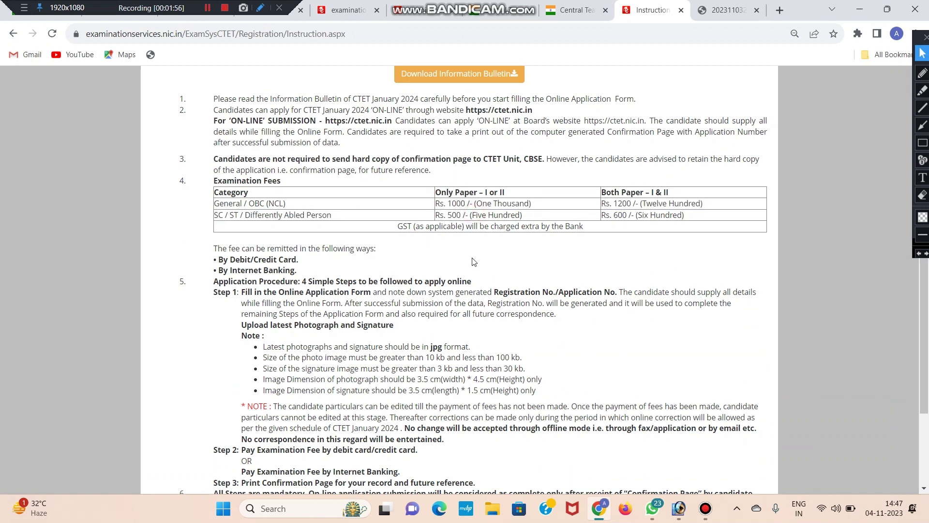
scroll(473, 262, down, 3)
click(152, 385)
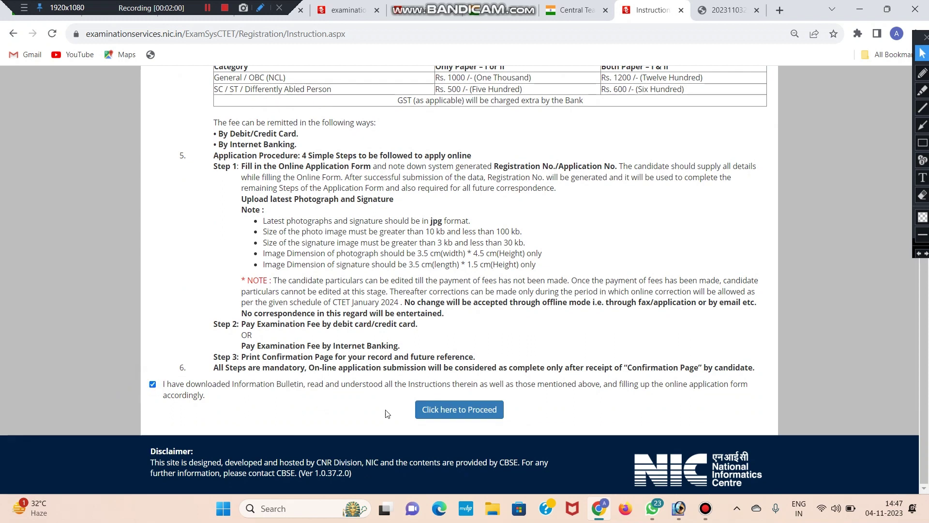
- Proceed to the application form and enter the candidate's name in Personal Details
click(461, 411)
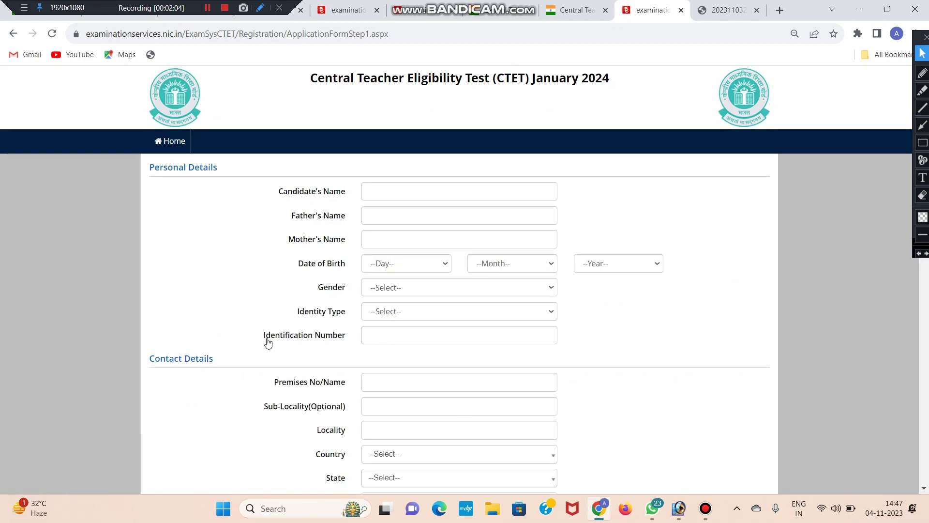
drag(148, 167, 212, 168)
click(227, 193)
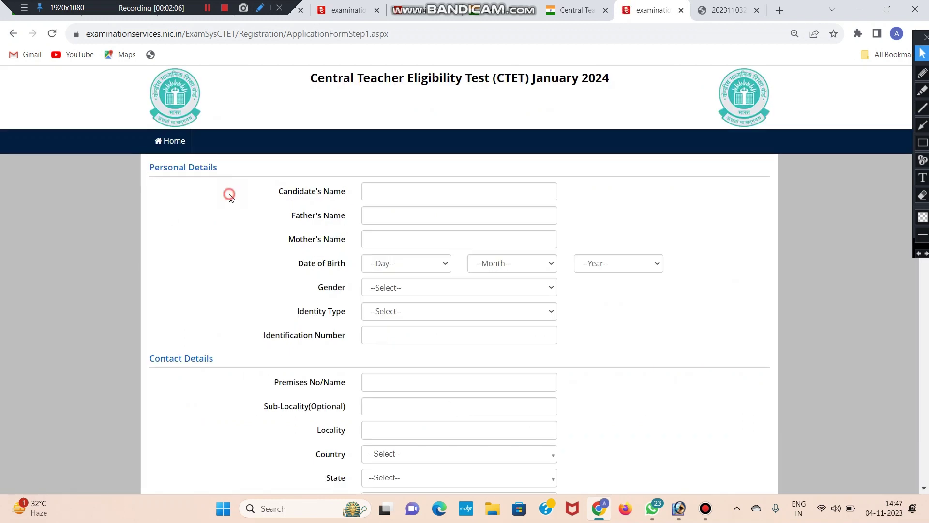
double_click(280, 191)
click(465, 206)
click(431, 190)
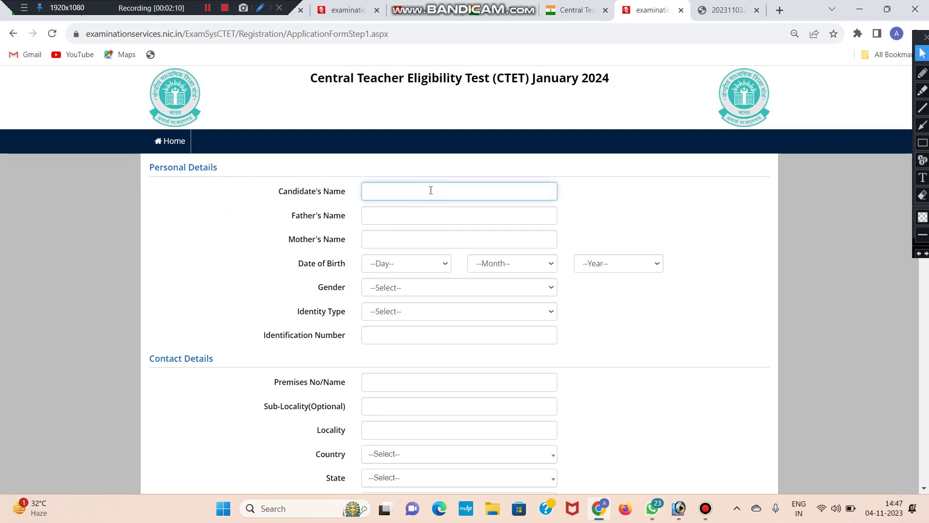
text(aah)
key(BackSpace)
key(BackSpace)
key(BackSpace)
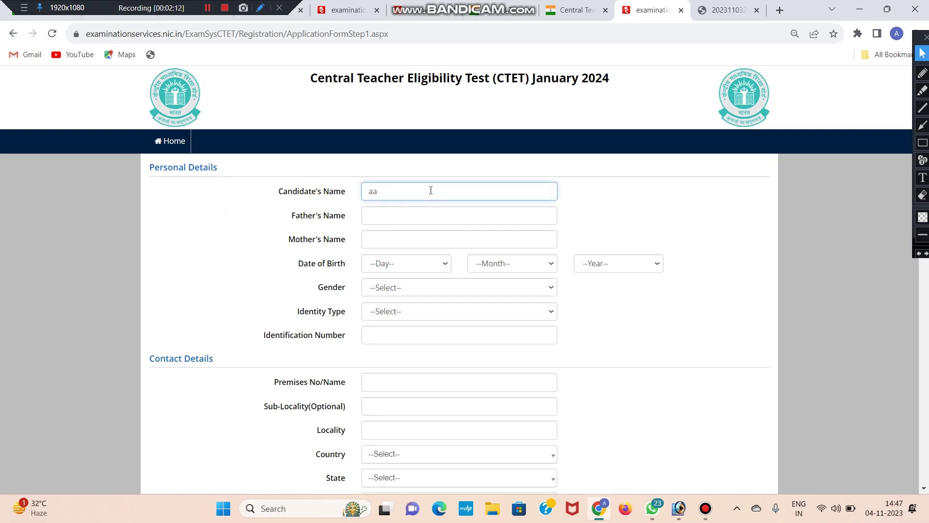
text(AMN)
text(AN)
- Enter the father's name and the mother's name
click(398, 215)
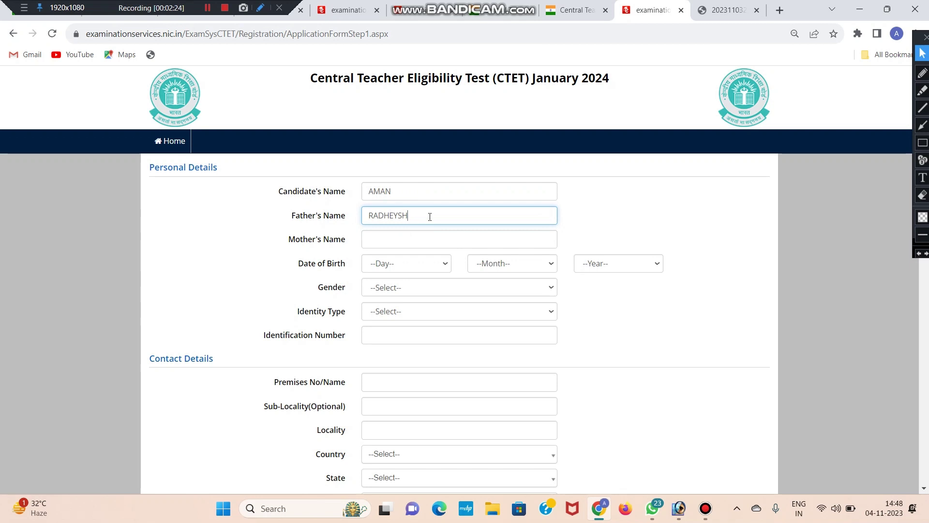
text(YAM)
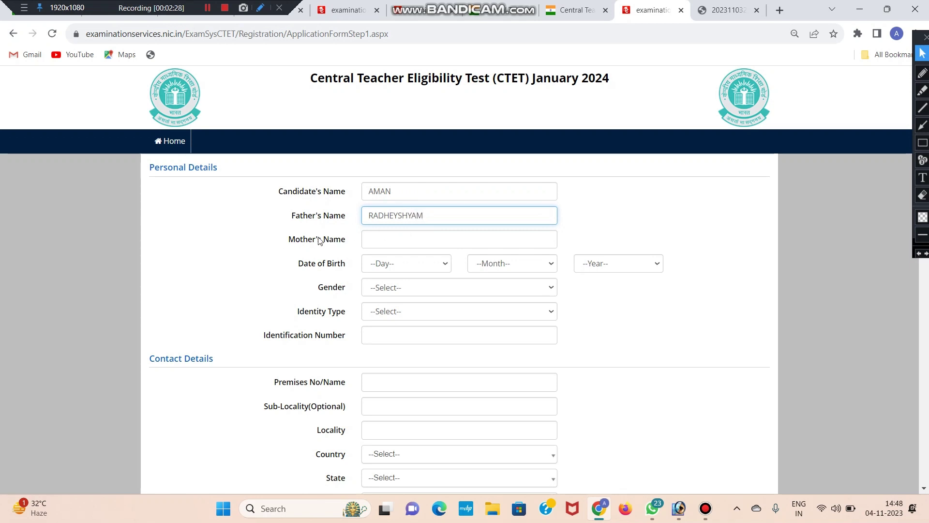
drag(289, 239, 333, 240)
click(378, 237)
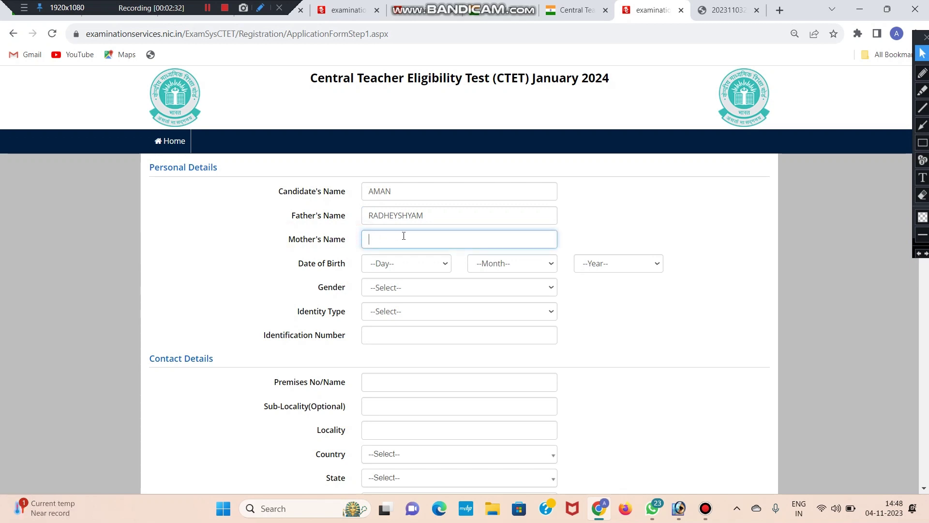
text(SITA)
- Set the date of birth to 01, January (01), 1998
scroll(387, 233, down, 1)
drag(294, 205, 348, 210)
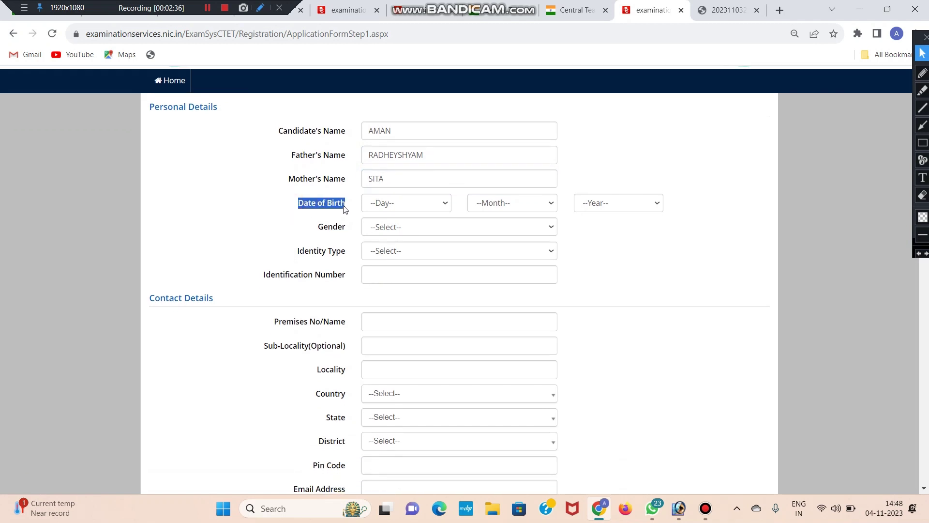
click(402, 210)
click(405, 229)
click(512, 203)
click(508, 228)
click(614, 210)
scroll(621, 291, down, 10)
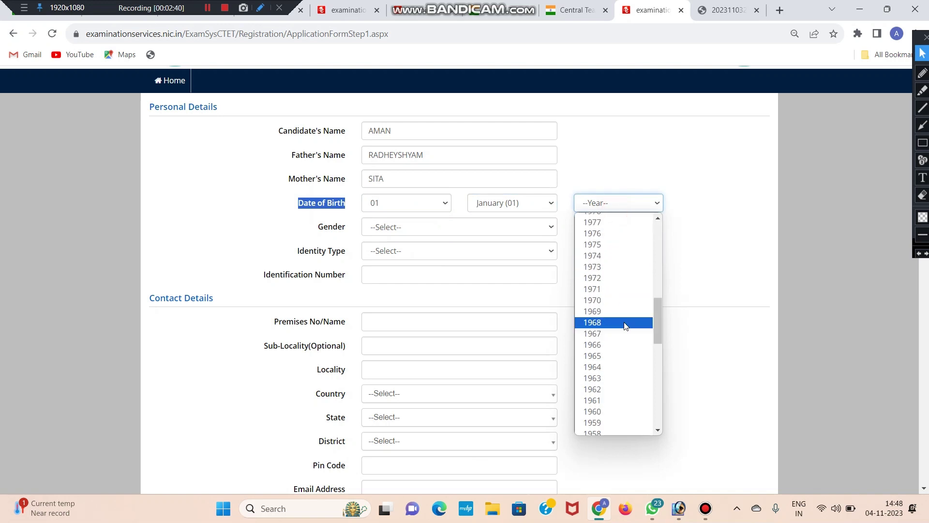
scroll(610, 261, up, 7)
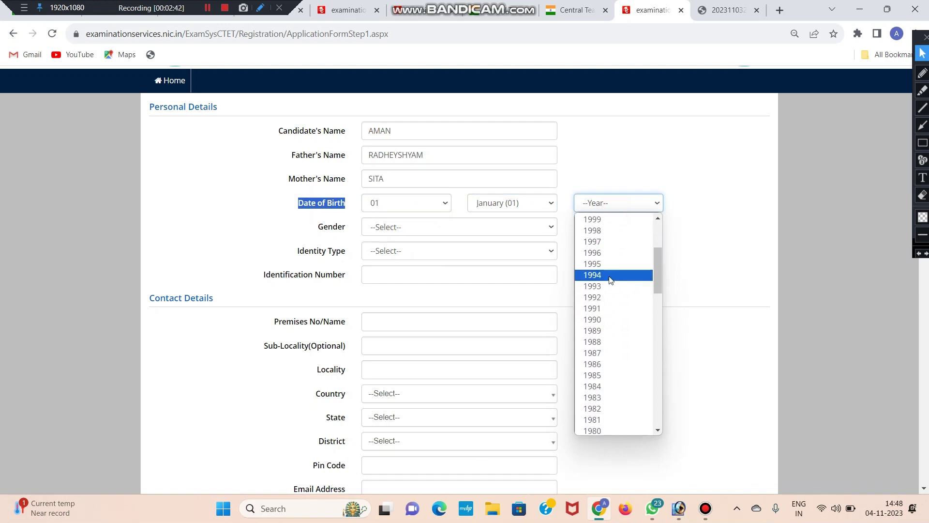
click(610, 231)
- Set the Gender dropdown to Male
scroll(607, 259, down, 1)
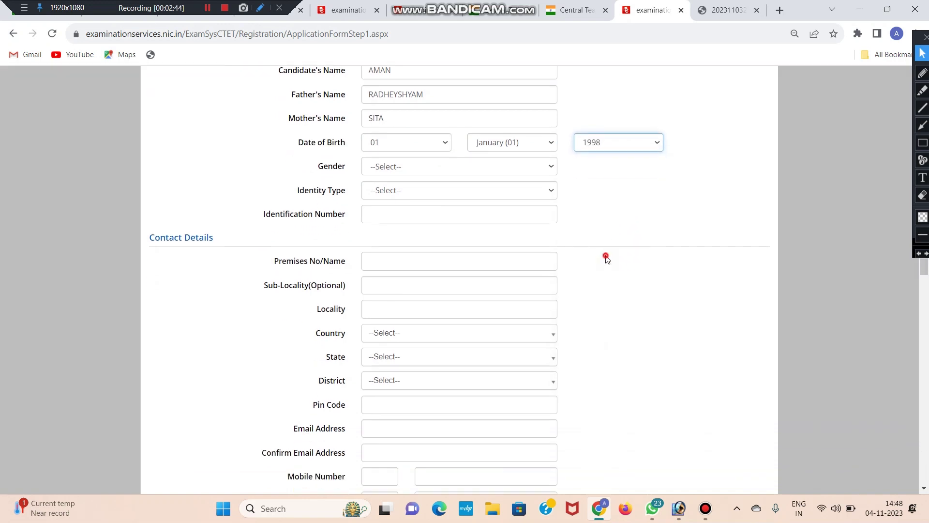
double_click(317, 166)
click(412, 168)
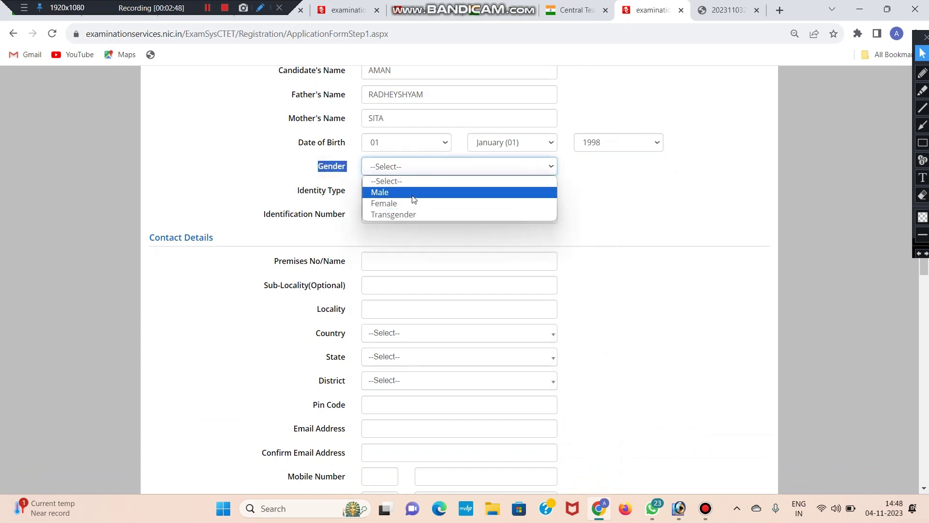
click(412, 193)
click(276, 197)
- Choose Any Other Valid Govt Identity with photograph and enter the identity number
click(295, 193)
drag(297, 196, 348, 194)
click(342, 199)
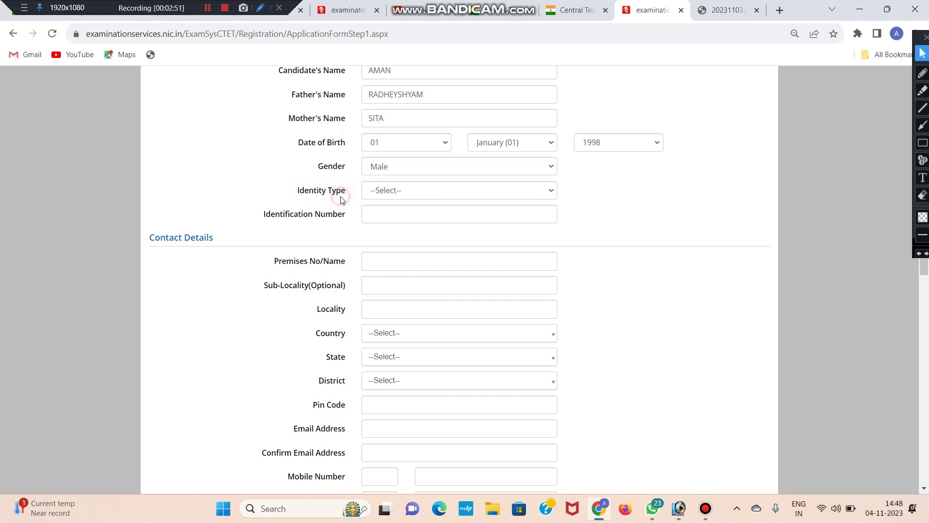
click(386, 193)
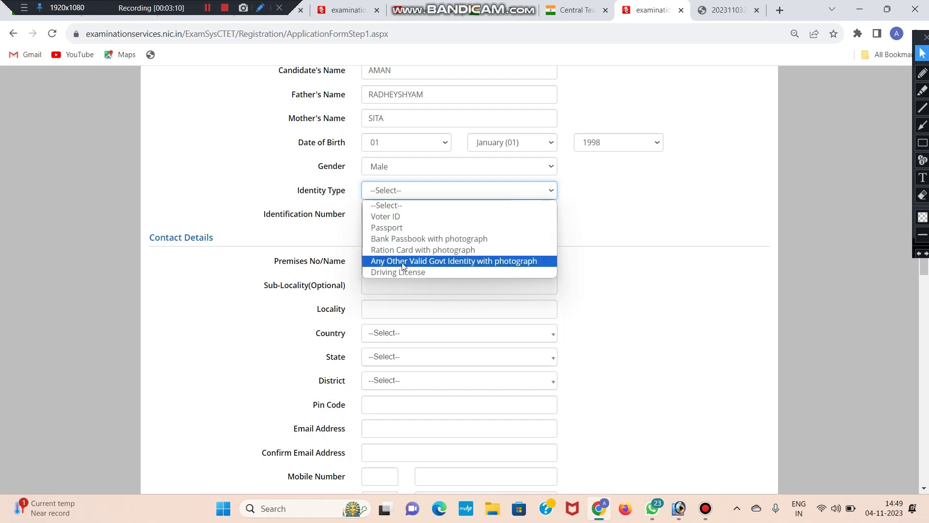
click(438, 262)
click(388, 214)
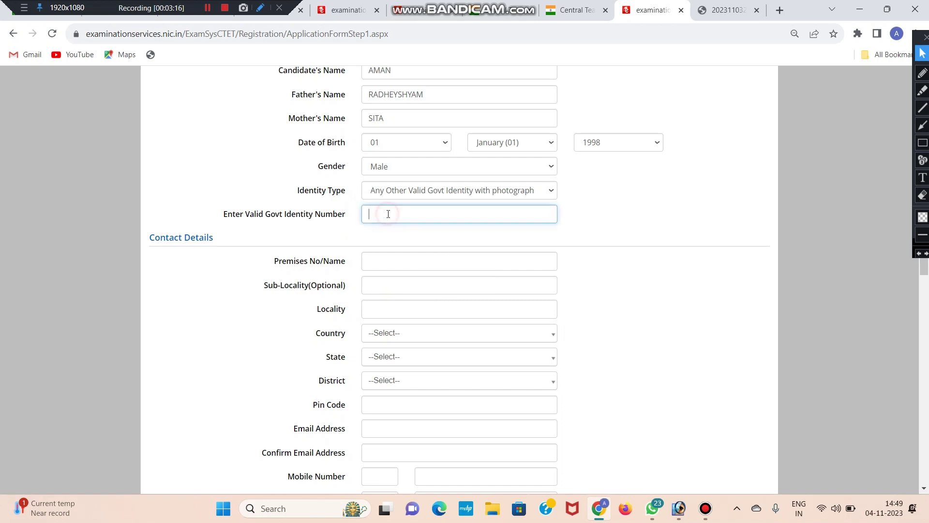
text(1111144445555)
click(319, 226)
- Go through the Contact Details premises and optional sub-locality fields
scroll(318, 237, down, 3)
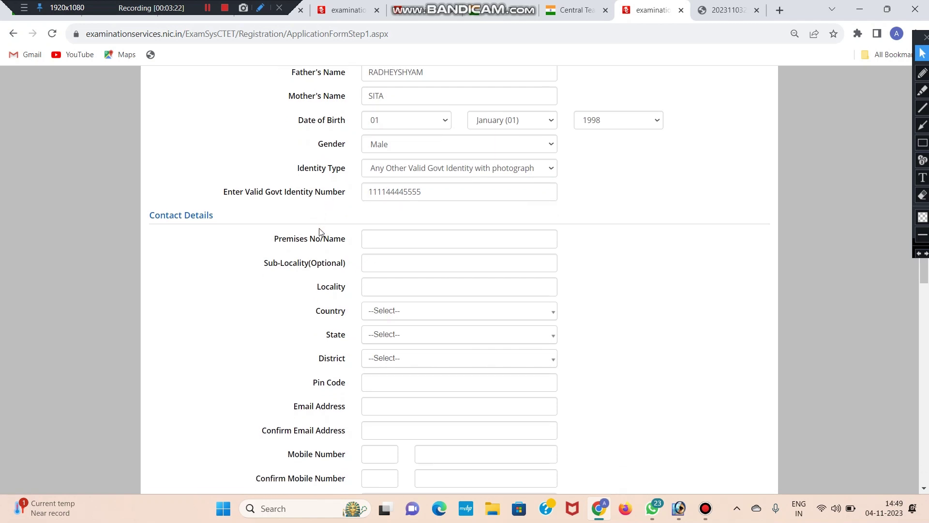
drag(150, 117, 222, 125)
click(222, 126)
drag(274, 140, 349, 145)
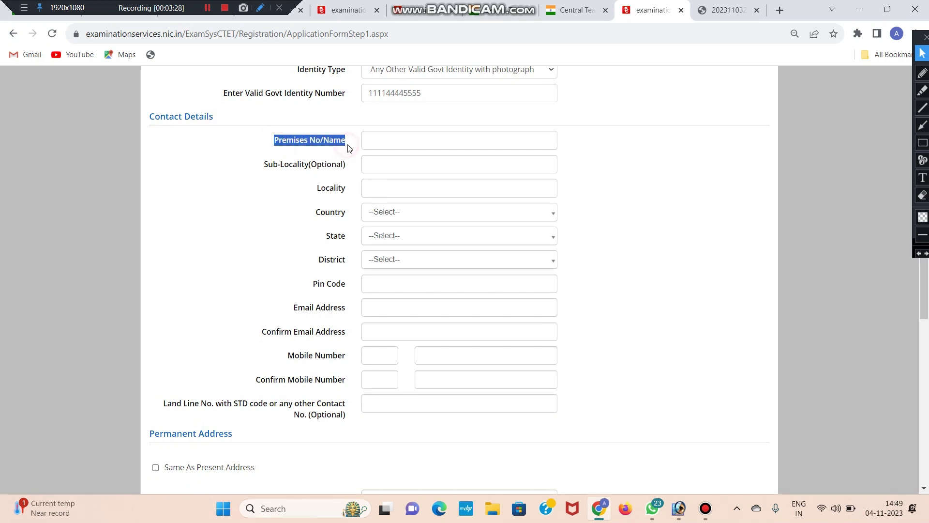
click(373, 142)
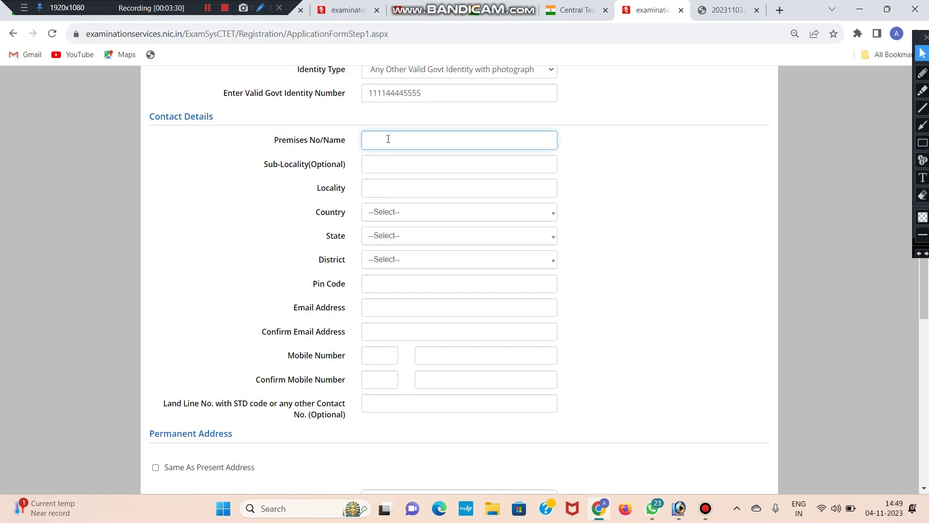
drag(324, 144, 351, 145)
click(351, 145)
click(399, 140)
click(368, 165)
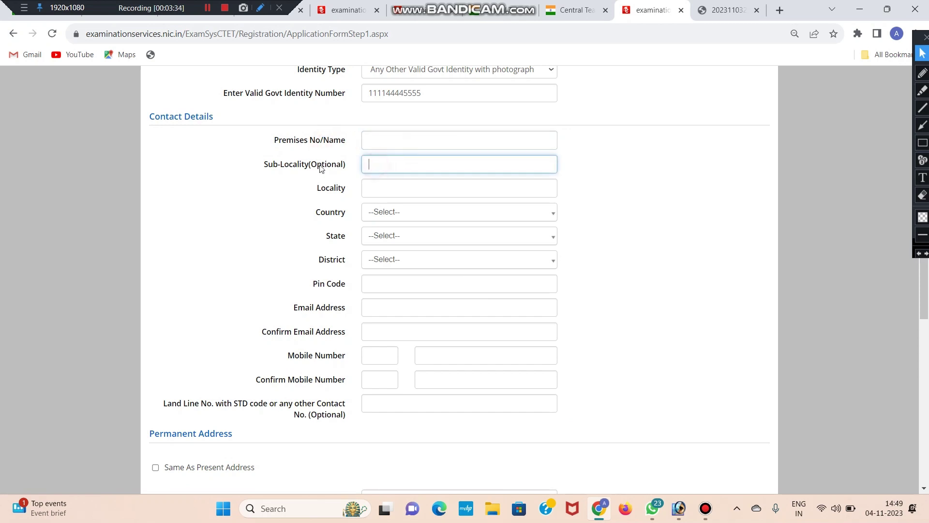
drag(265, 165, 347, 166)
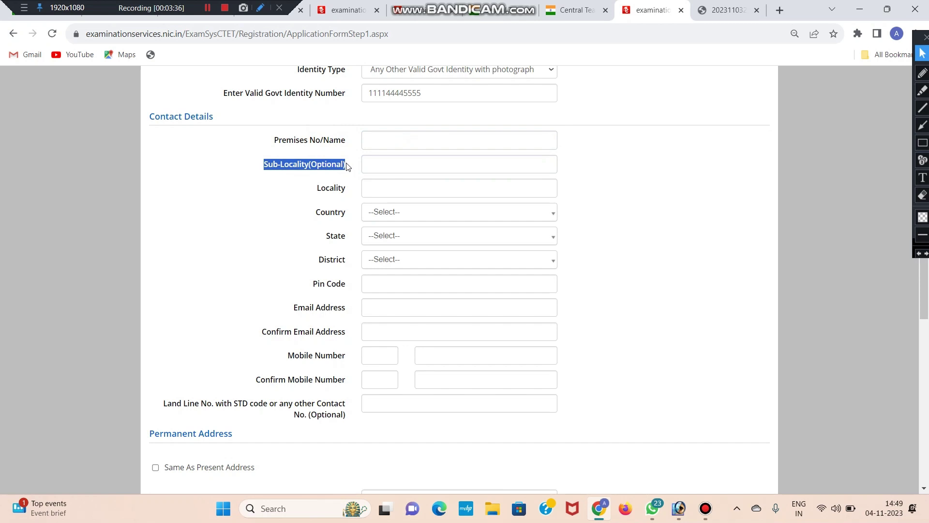
click(348, 167)
click(399, 168)
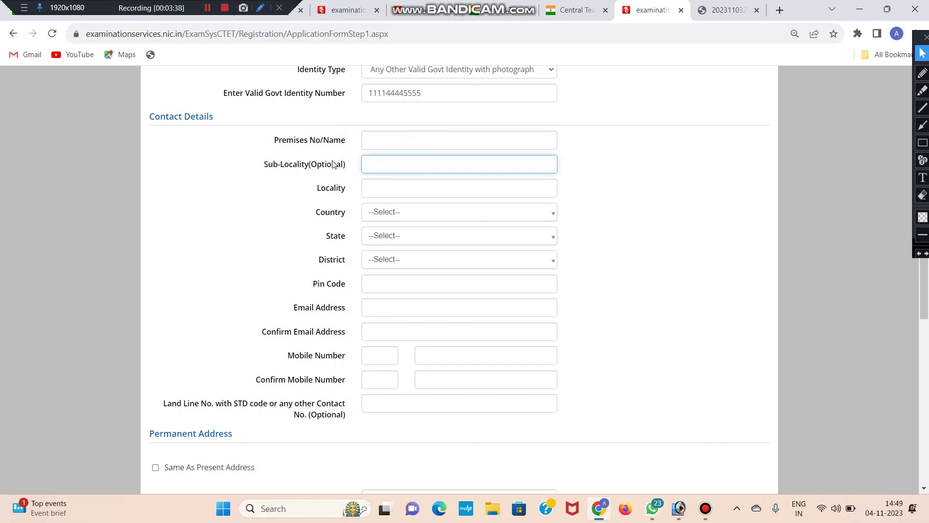
drag(347, 166, 259, 169)
click(357, 183)
scroll(357, 179, down, 1)
- Set the present address country to India and the state to UTTAR PRADESH
click(372, 131)
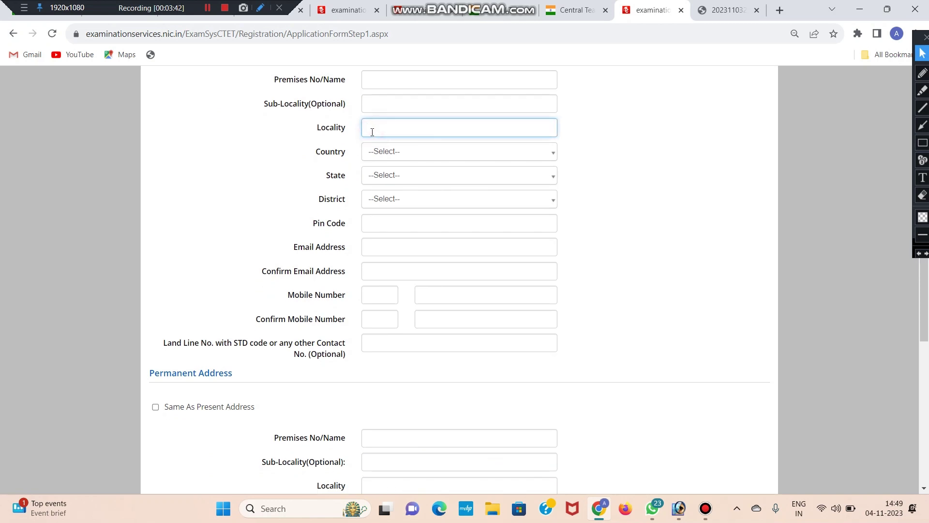
click(315, 154)
drag(317, 156, 347, 152)
click(381, 154)
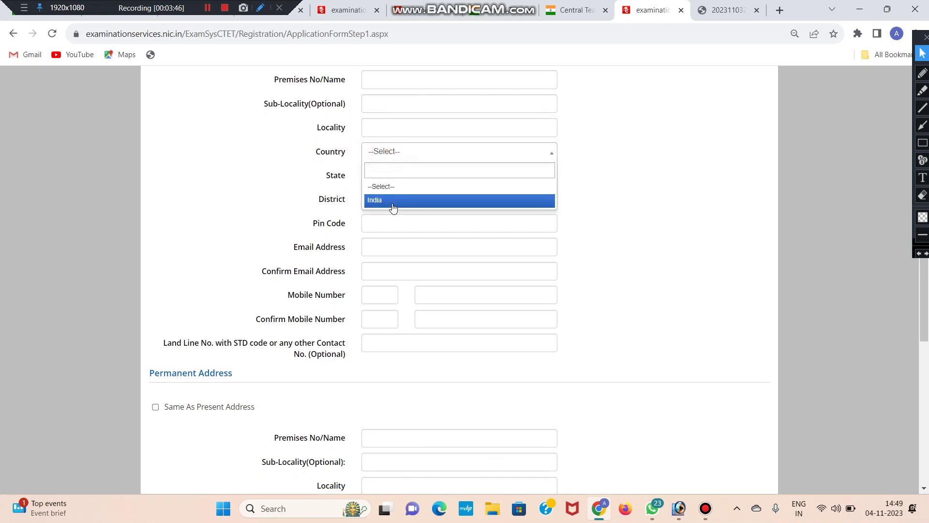
click(392, 202)
click(405, 182)
scroll(415, 243, down, 3)
scroll(415, 243, down, 5)
click(422, 296)
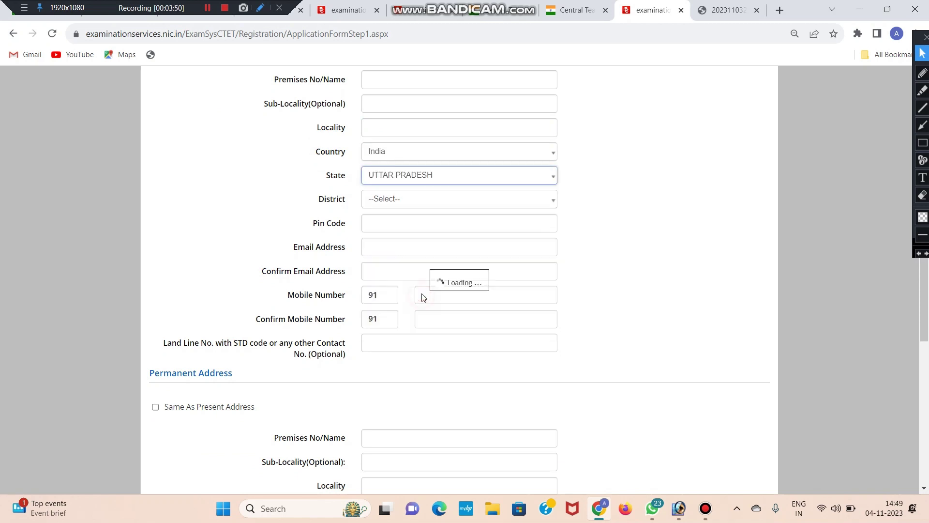
- Search 'JAU' to pick JAUNPUR DISTRICT, then begin entering the pin code
click(406, 201)
text(JAU)
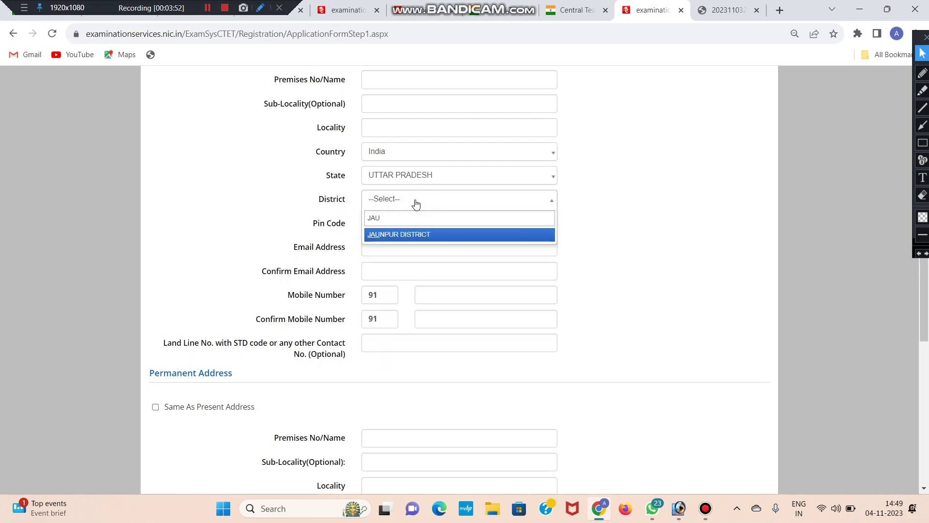
key(Return)
click(383, 221)
text(22)
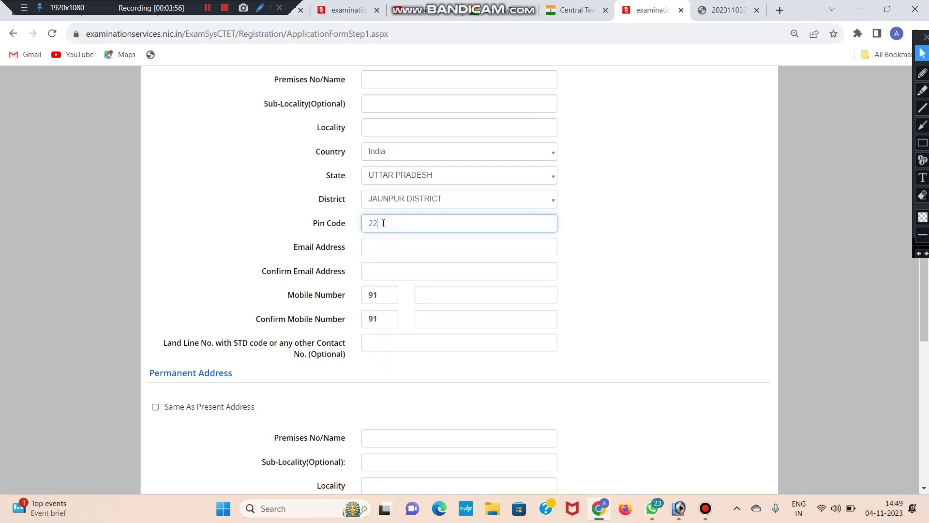
text(2)
- Enter the e-mail address in Email Address
scroll(387, 233, down, 1)
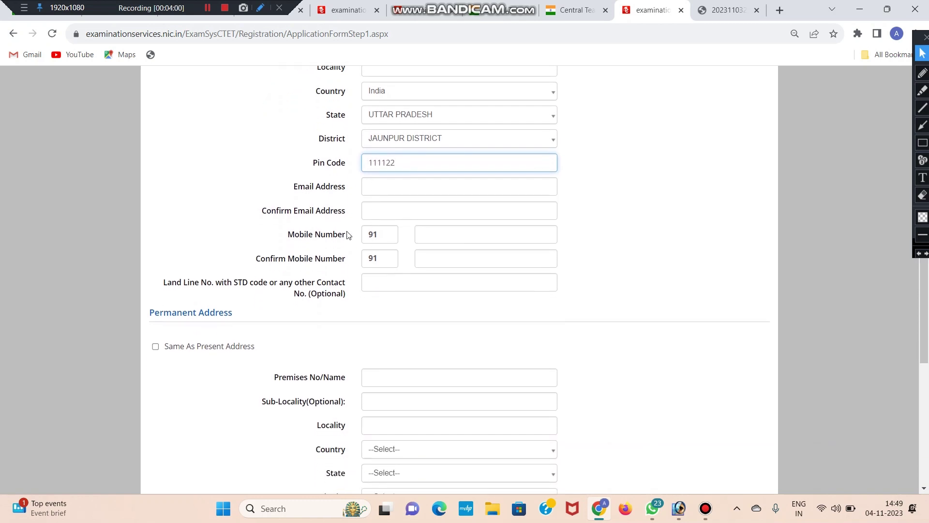
scroll(375, 184, down, 1)
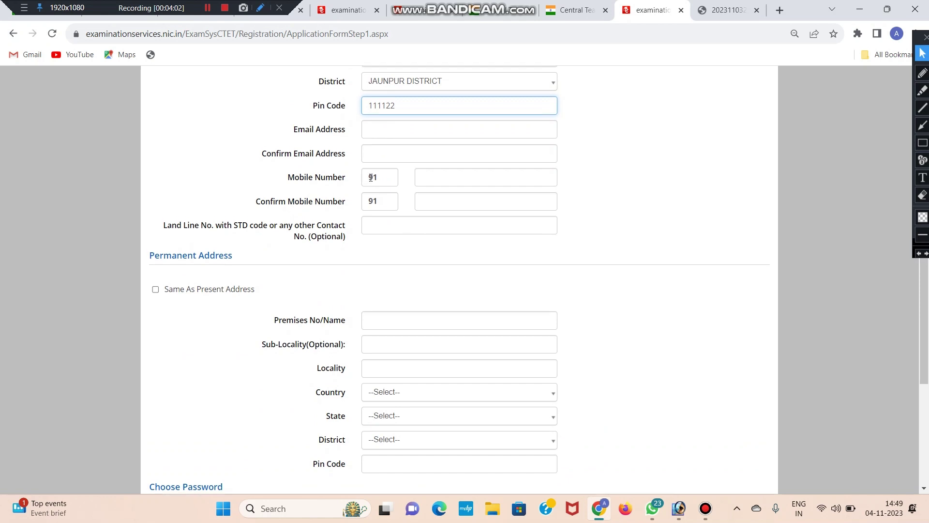
scroll(360, 182, up, 1)
click(392, 188)
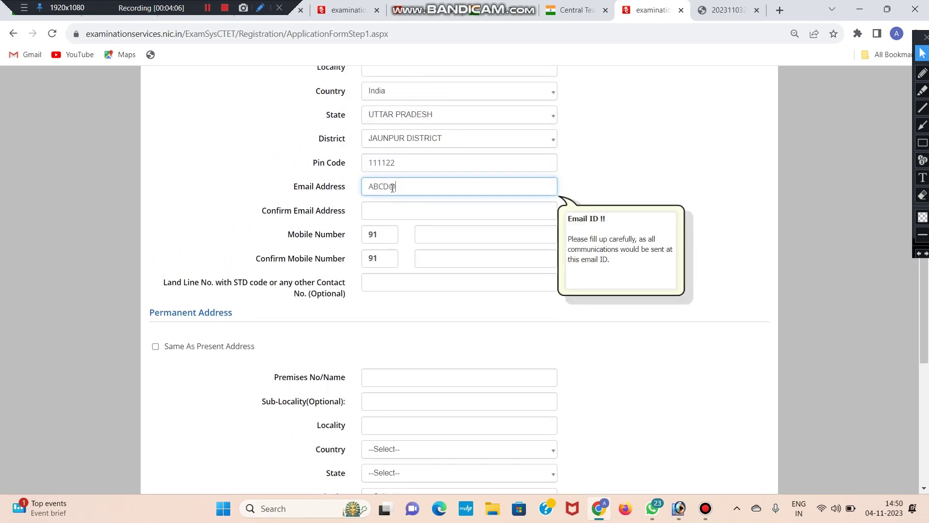
- Fill Confirm Email Address, replacing the mistyped entry so it matches the e-mail
scroll(387, 190, down, 1)
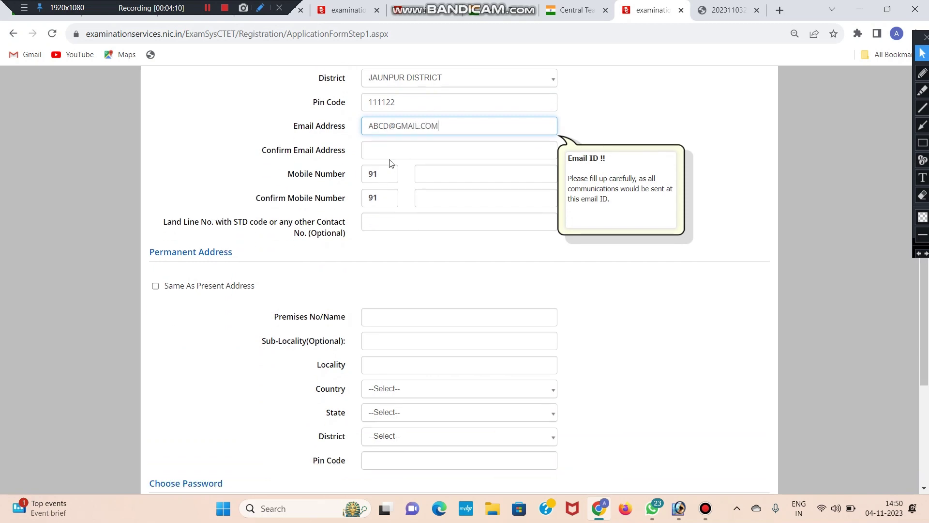
drag(265, 154, 346, 151)
click(398, 156)
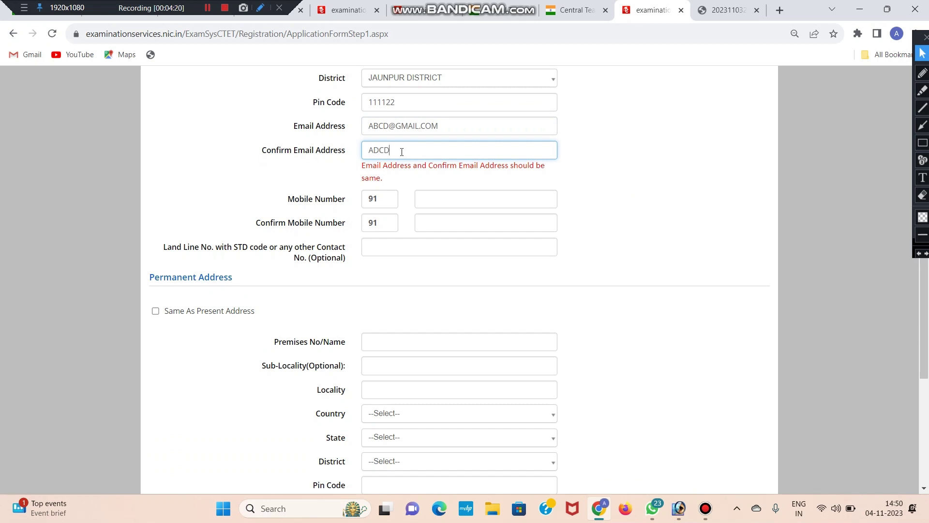
key(ctrl+a)
key(ctrl+v)
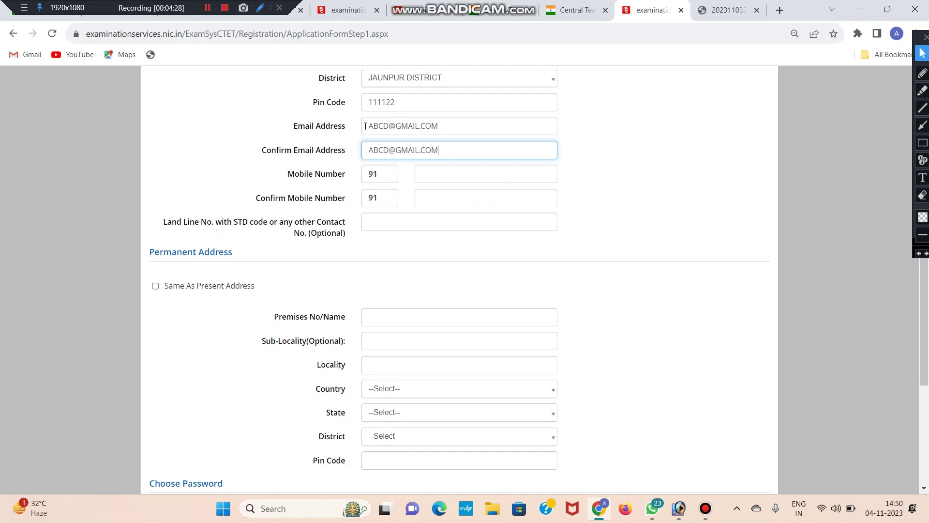
- Move on to the Mobile Number field
scroll(387, 147, down, 1)
double_click(289, 114)
click(355, 129)
click(455, 117)
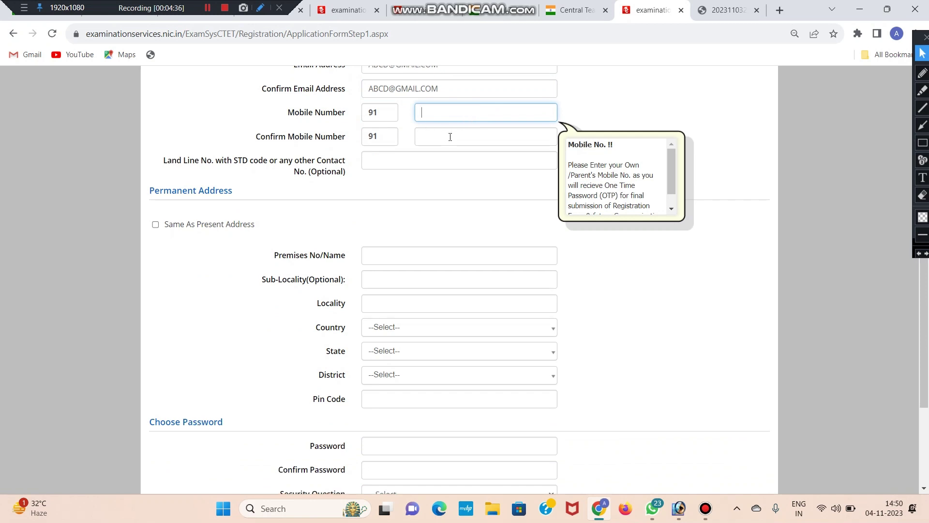
scroll(362, 139, down, 1)
click(273, 140)
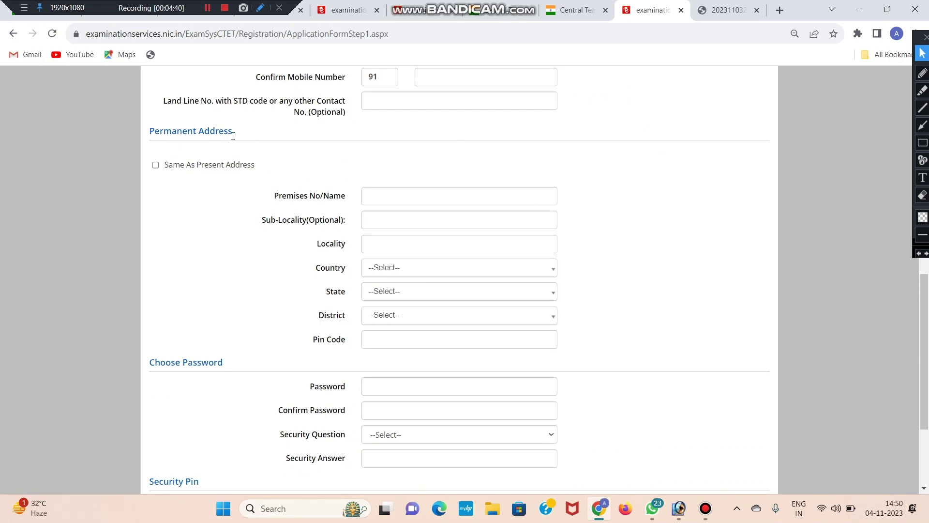
scroll(360, 182, down, 1)
scroll(349, 181, up, 1)
drag(198, 169, 297, 172)
click(296, 173)
scroll(371, 274, down, 3)
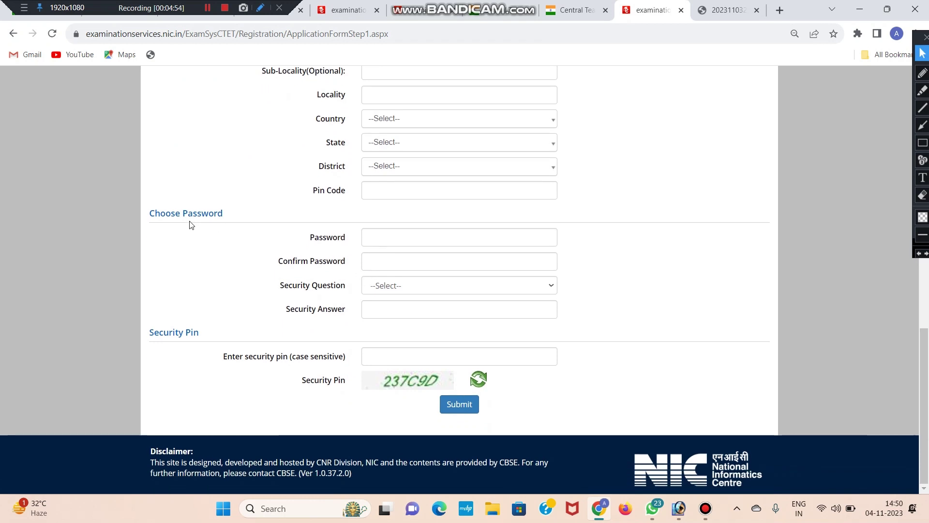
drag(146, 213, 236, 217)
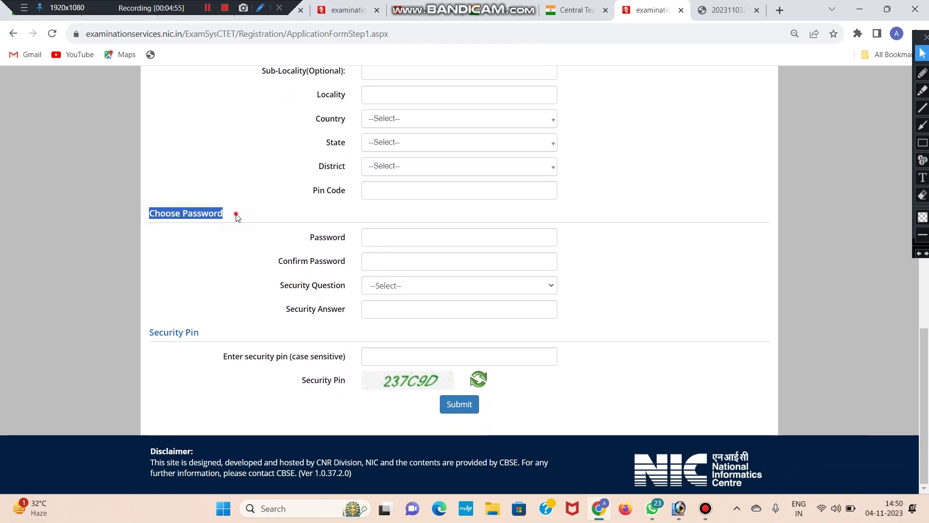
click(388, 238)
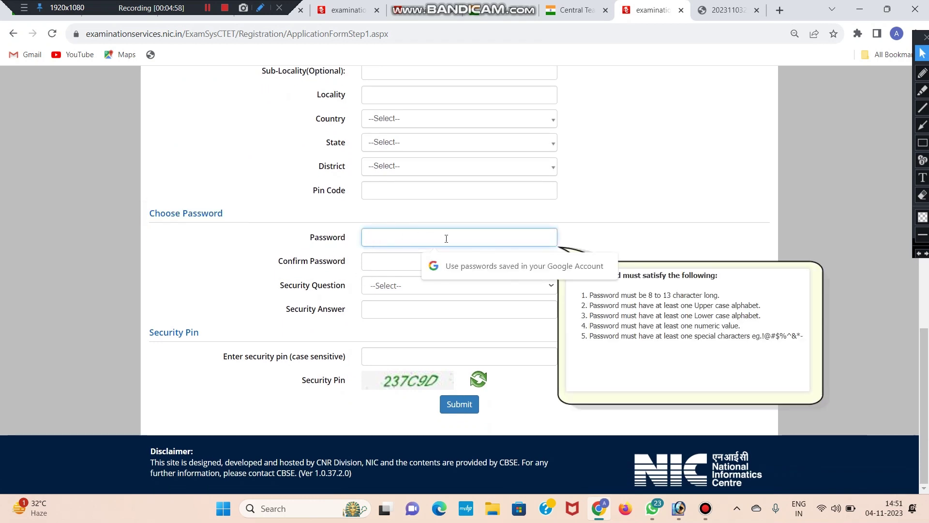
triple_click(605, 305)
click(617, 297)
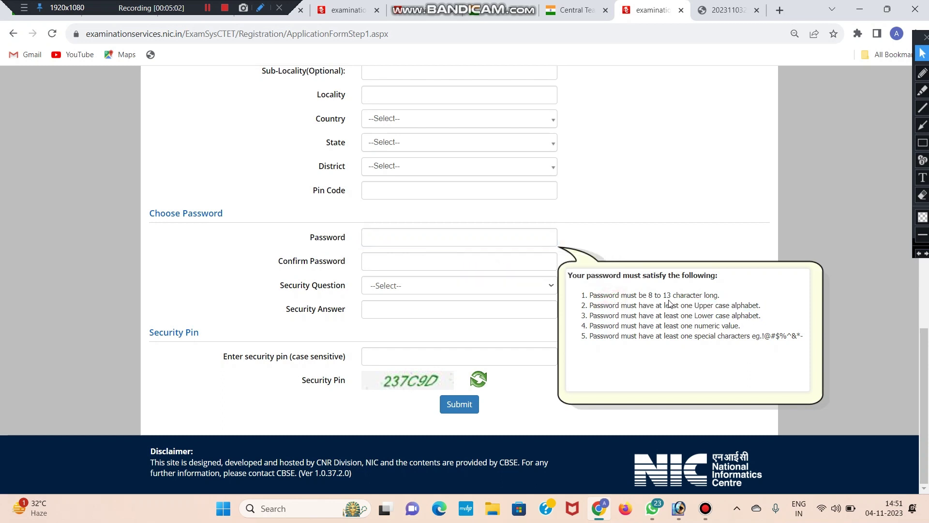
drag(725, 298, 767, 306)
click(644, 297)
click(698, 306)
click(770, 311)
drag(675, 314, 793, 338)
click(760, 314)
click(613, 327)
click(791, 337)
click(501, 237)
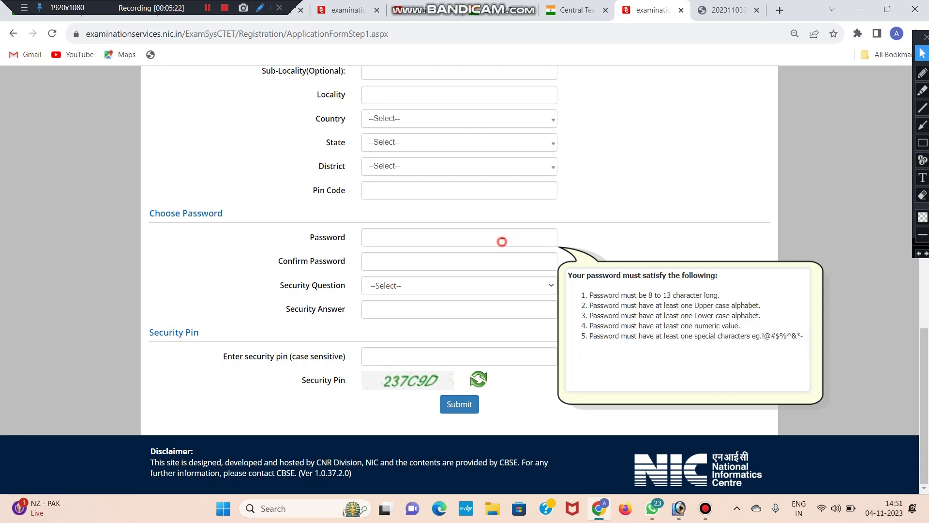
click(501, 236)
click(570, 226)
click(533, 232)
click(574, 208)
click(515, 232)
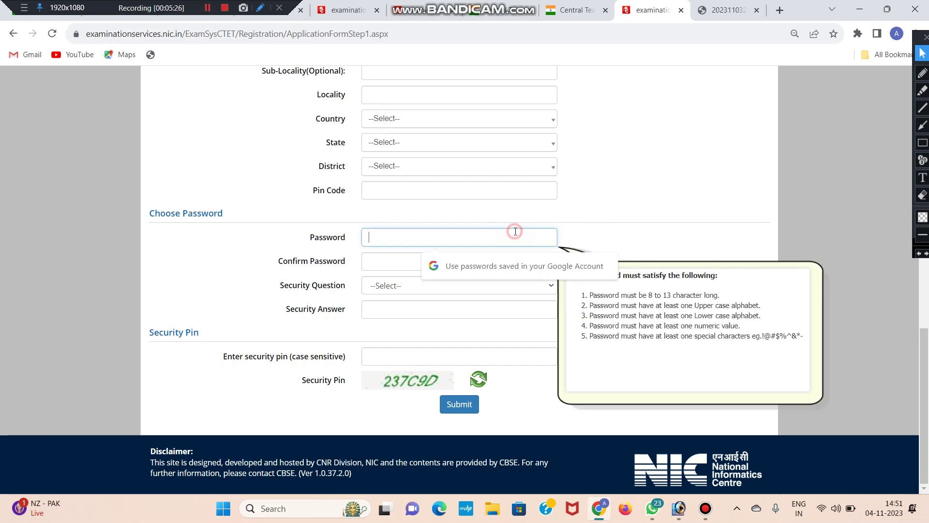
click(545, 210)
click(525, 232)
click(604, 224)
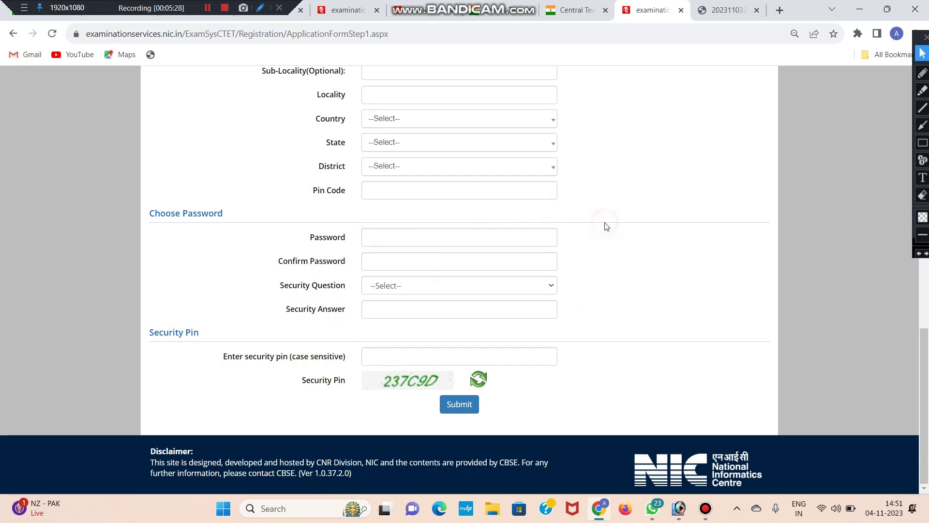
click(498, 234)
click(564, 223)
click(403, 285)
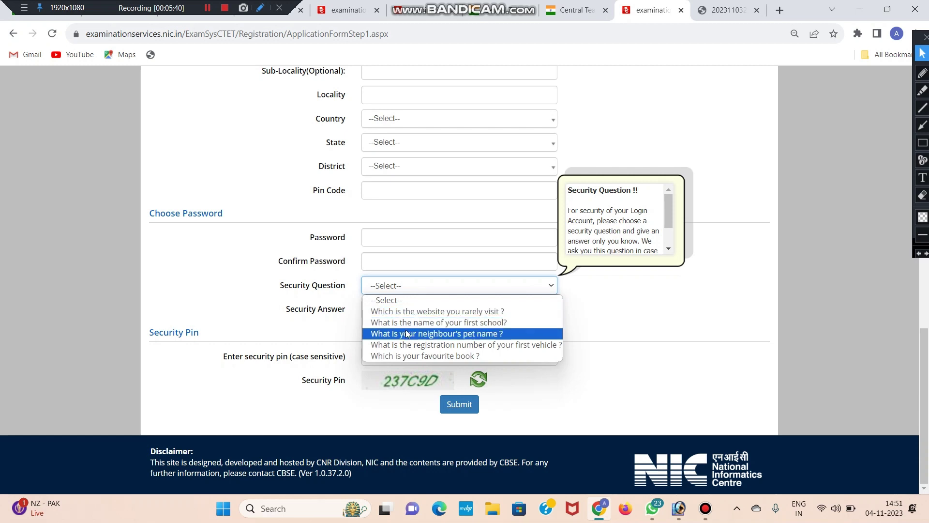
- Pick 'Which is your favourite book ?' as security question, then fill the answer and security pin
click(412, 356)
drag(304, 309, 342, 311)
click(409, 309)
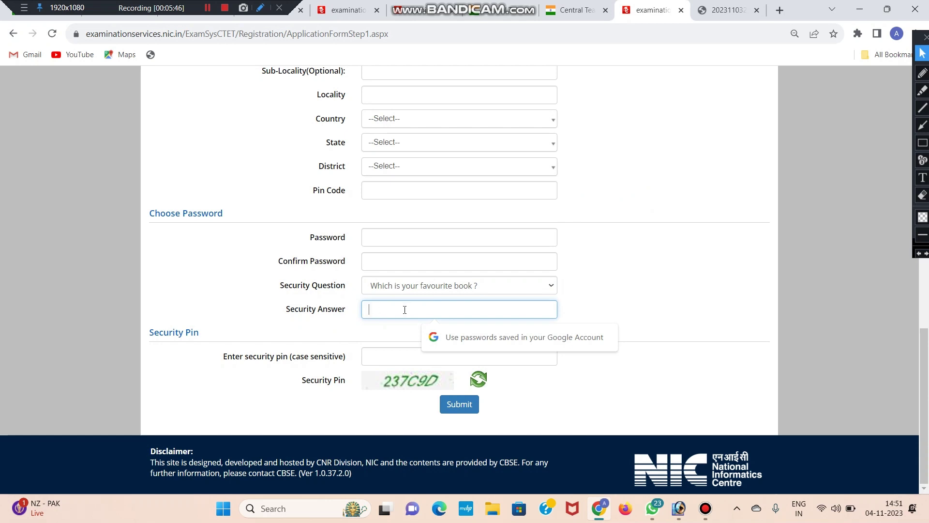
click(345, 342)
click(418, 358)
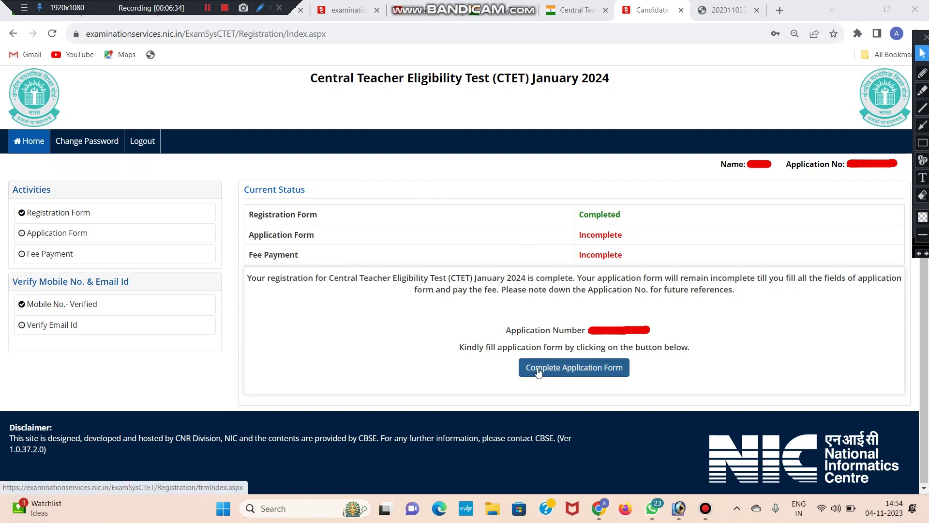
- Continue to Complete Application Form and open the prefilled Personal Details page
click(558, 365)
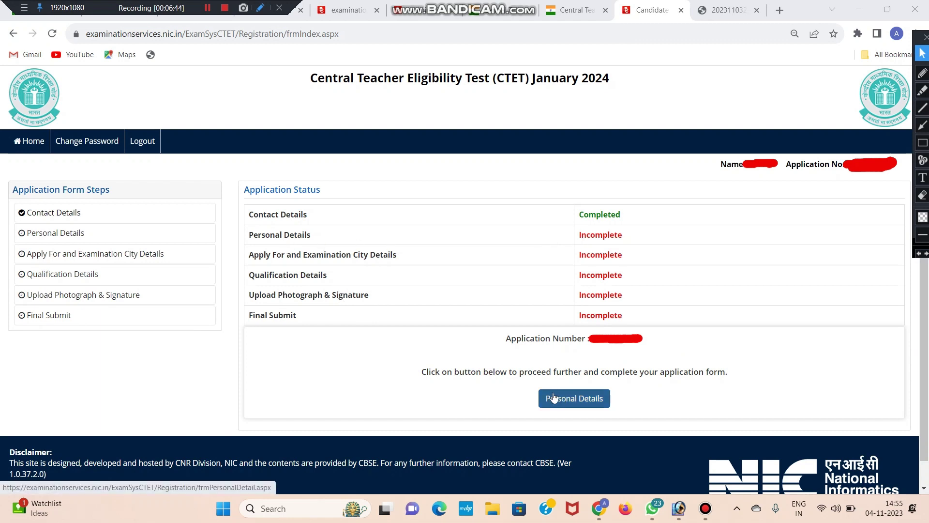
click(588, 399)
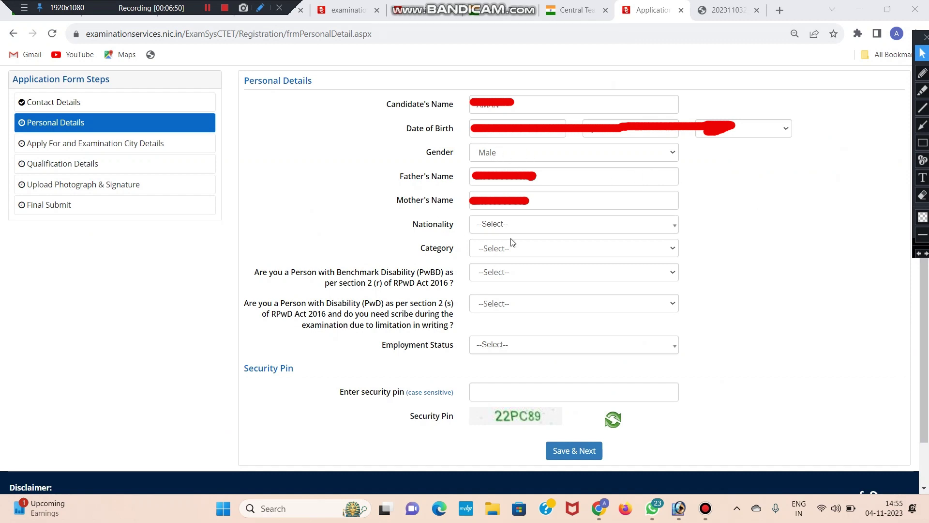
- Set nationality to Indian and category to General
drag(414, 226, 453, 226)
click(501, 228)
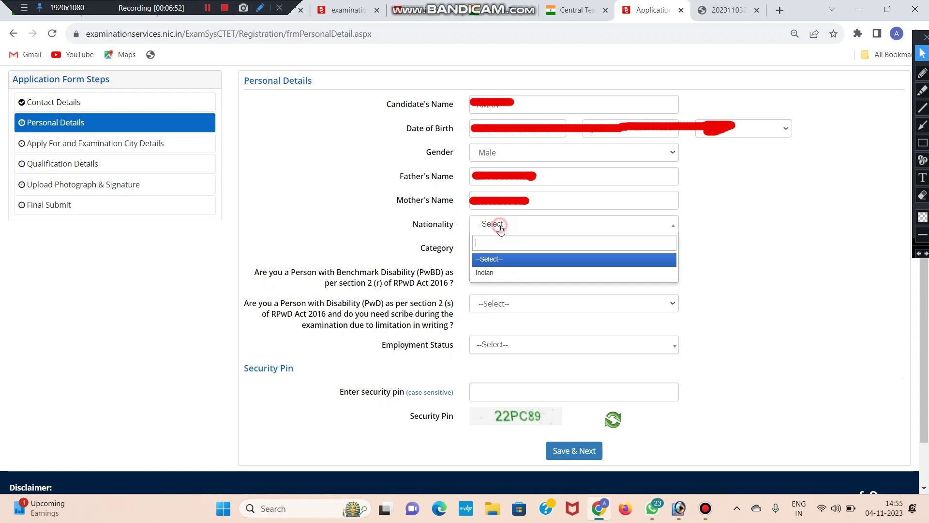
click(498, 271)
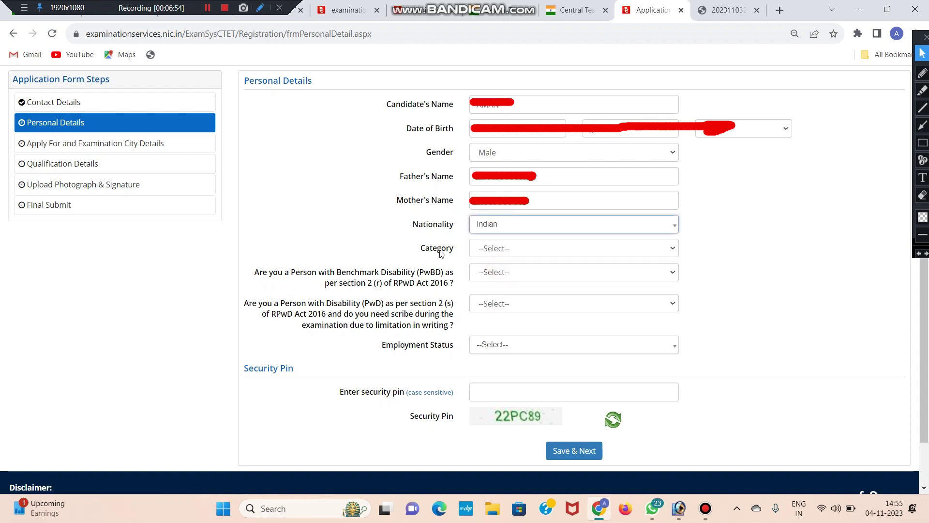
click(492, 251)
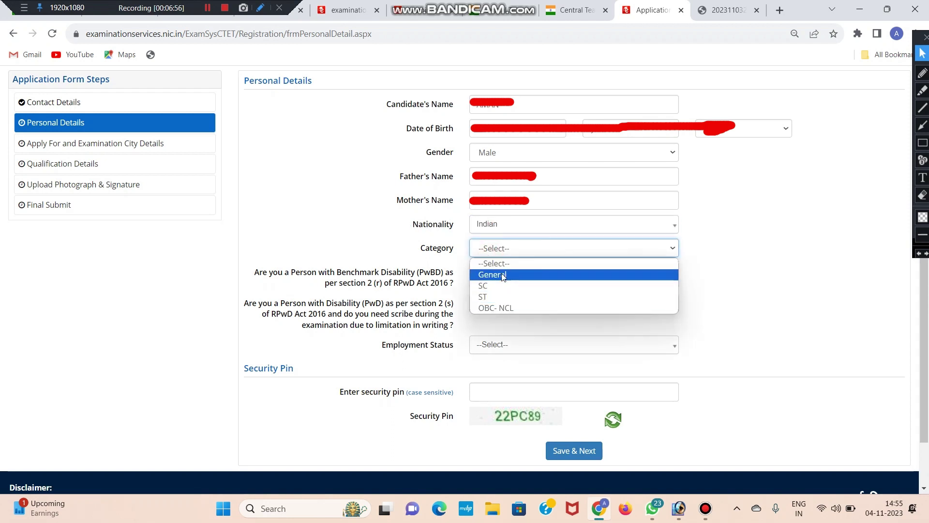
click(498, 275)
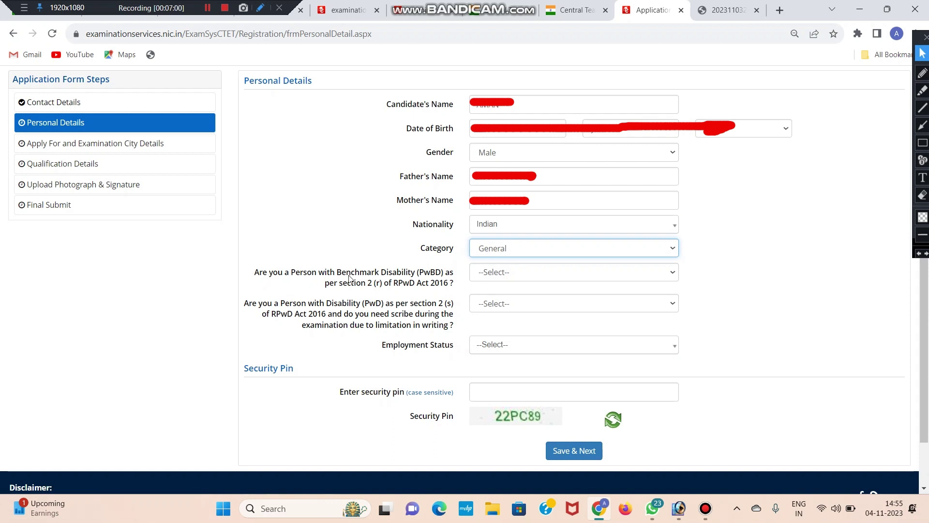
click(387, 272)
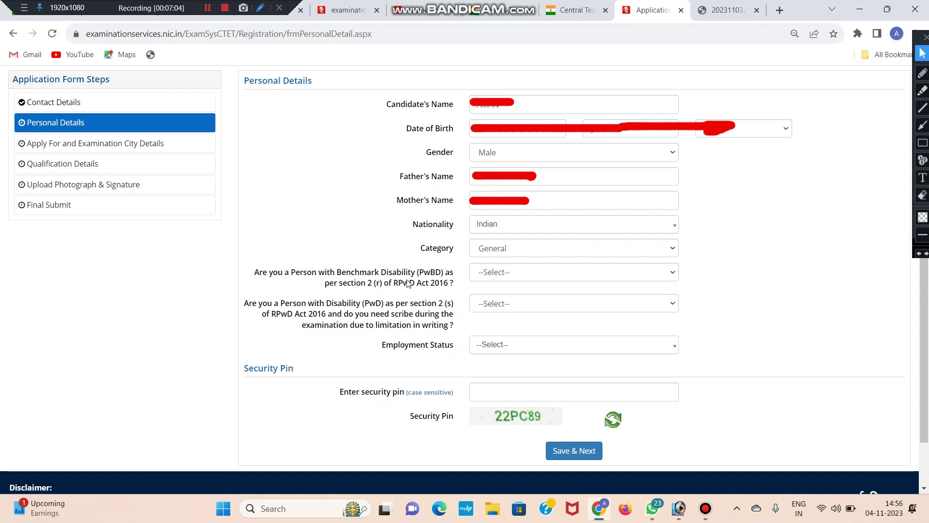
- Answer No to the PwBD and scribe questions, set Not Employed, and fill the security pin
click(496, 278)
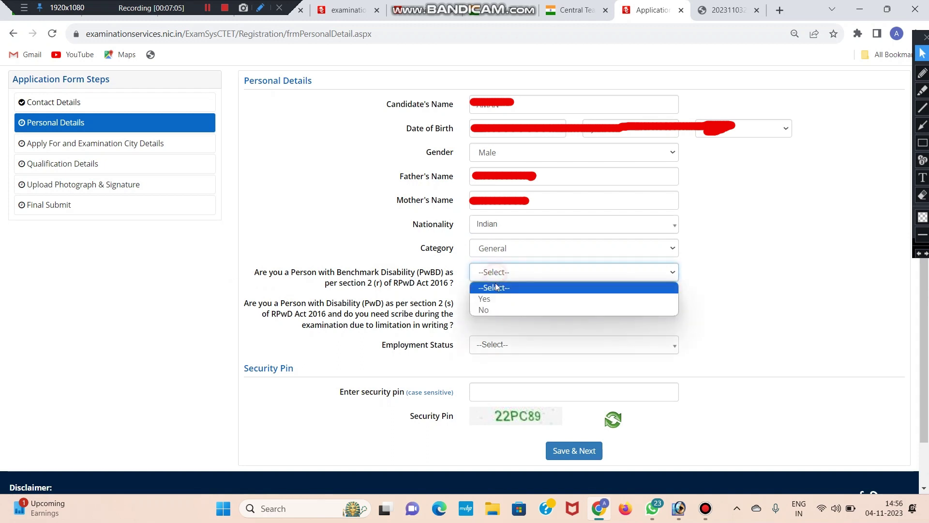
click(495, 312)
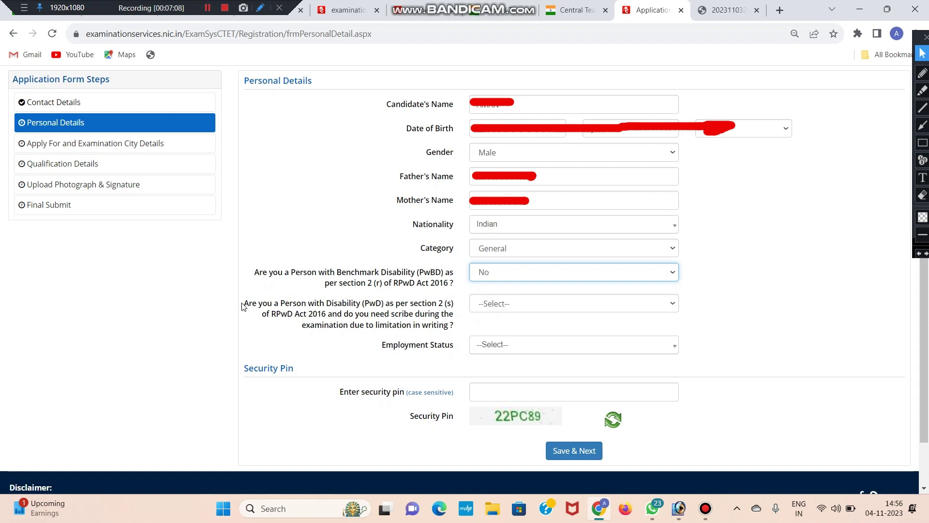
drag(244, 304, 280, 310)
click(296, 306)
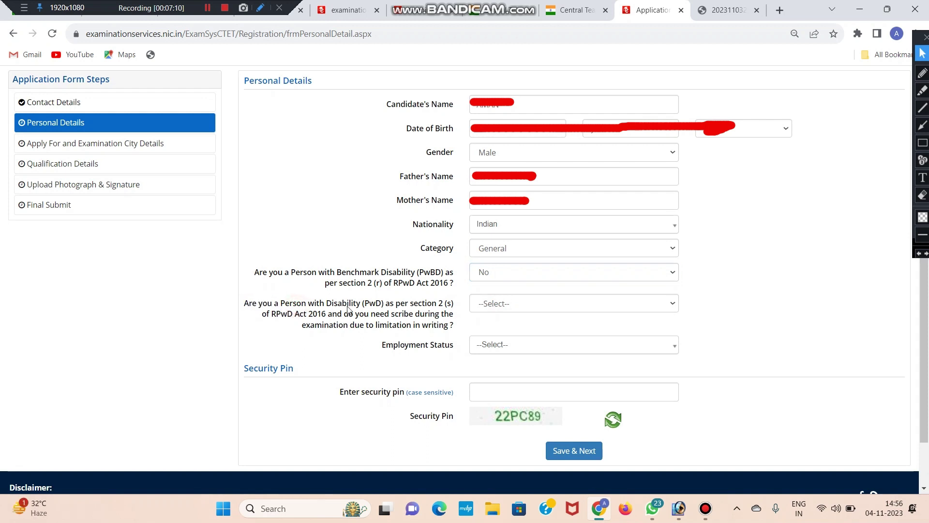
click(472, 311)
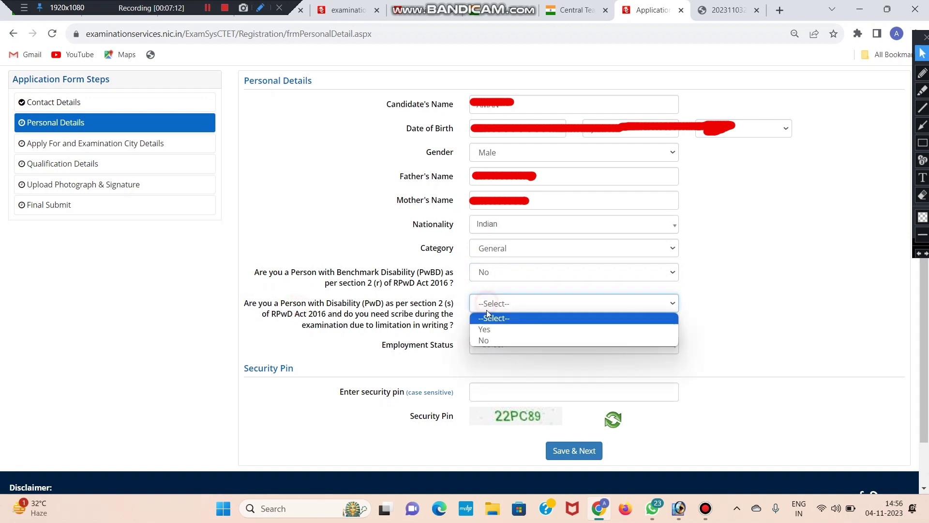
click(487, 339)
drag(379, 344, 463, 346)
click(506, 347)
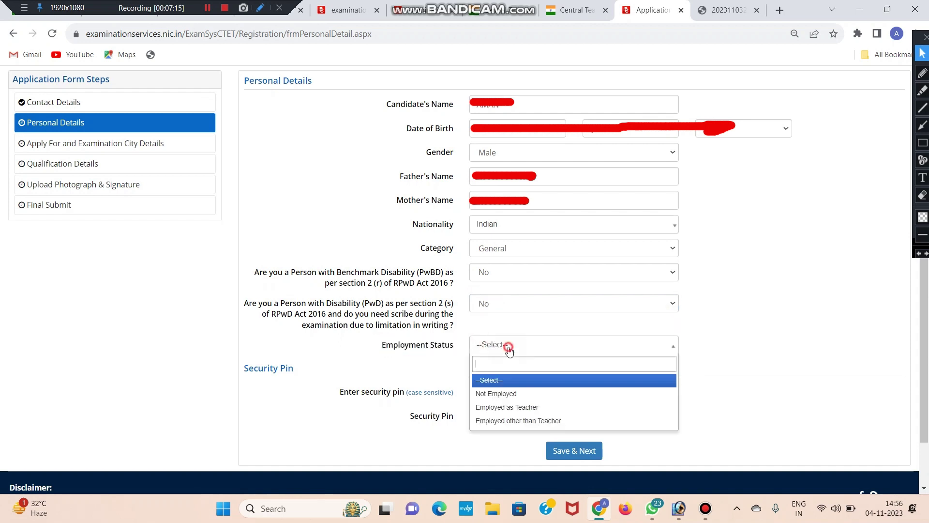
click(503, 396)
click(490, 391)
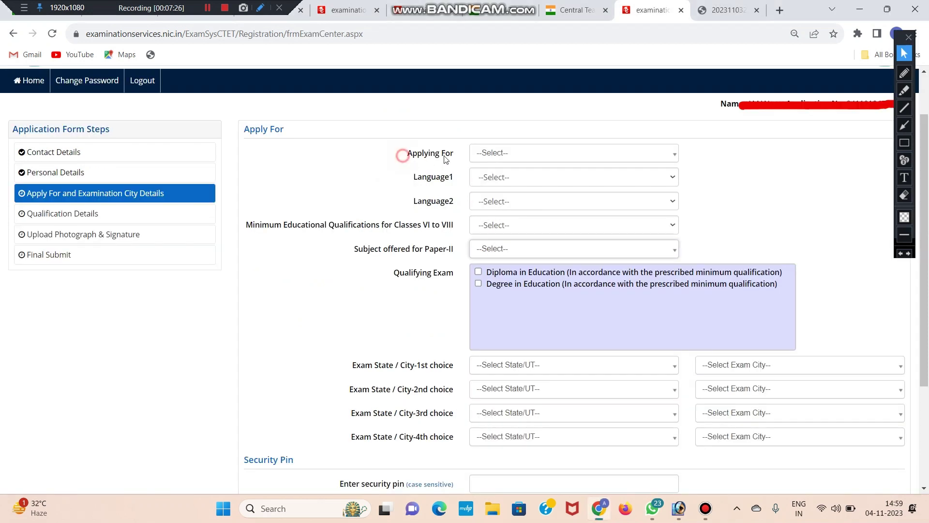
- Apply for Both (Paper-I and Paper-II)
triple_click(446, 159)
click(408, 160)
drag(409, 161, 453, 156)
click(479, 155)
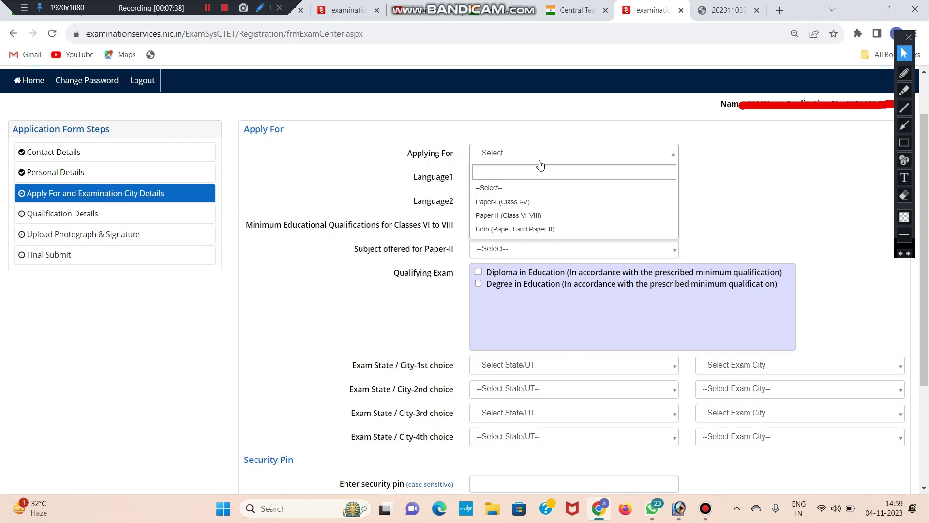
click(437, 197)
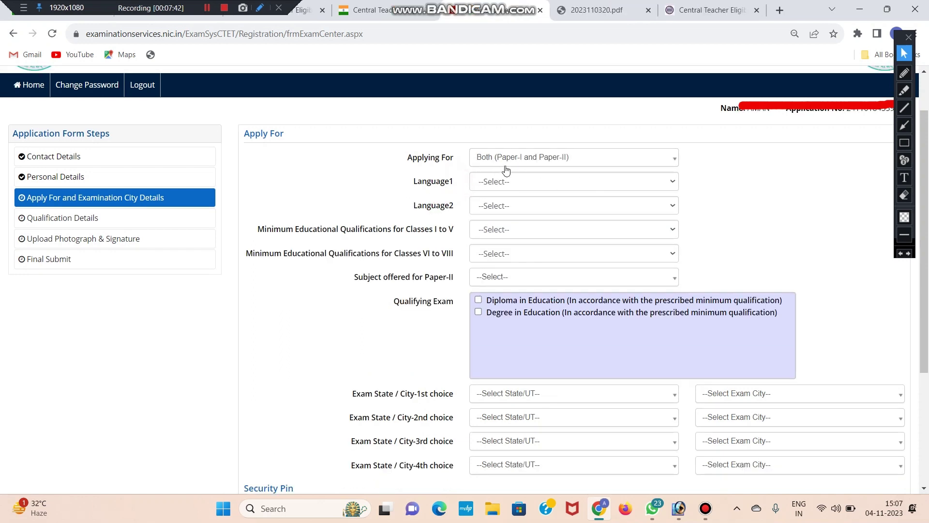
- Set Language1 to Hindi and Language2 to Sanskrit
double_click(403, 184)
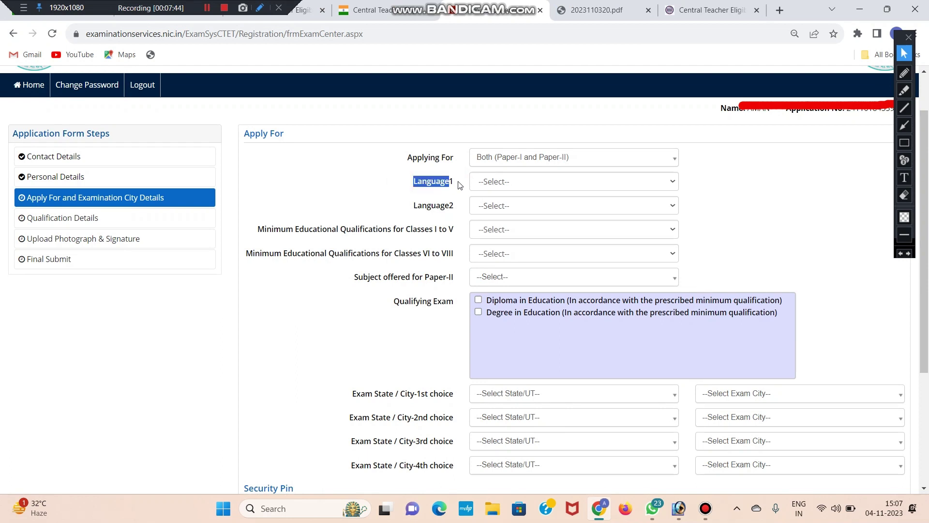
click(506, 182)
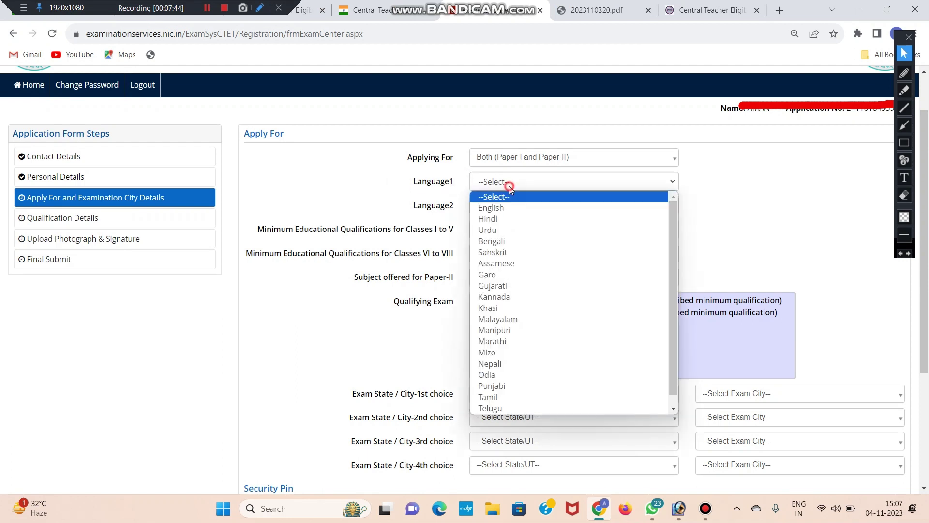
click(507, 219)
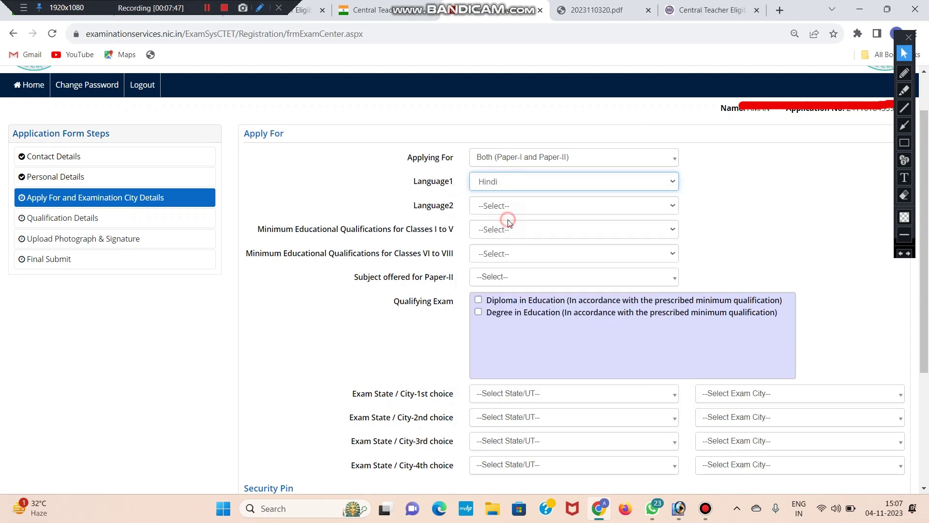
double_click(425, 206)
click(460, 194)
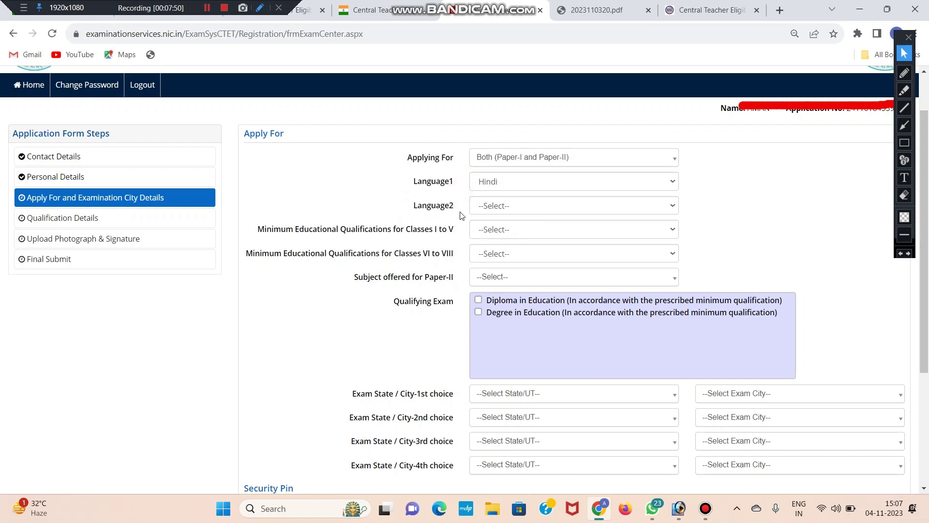
drag(415, 206, 434, 208)
click(522, 205)
click(522, 205)
click(521, 204)
click(511, 206)
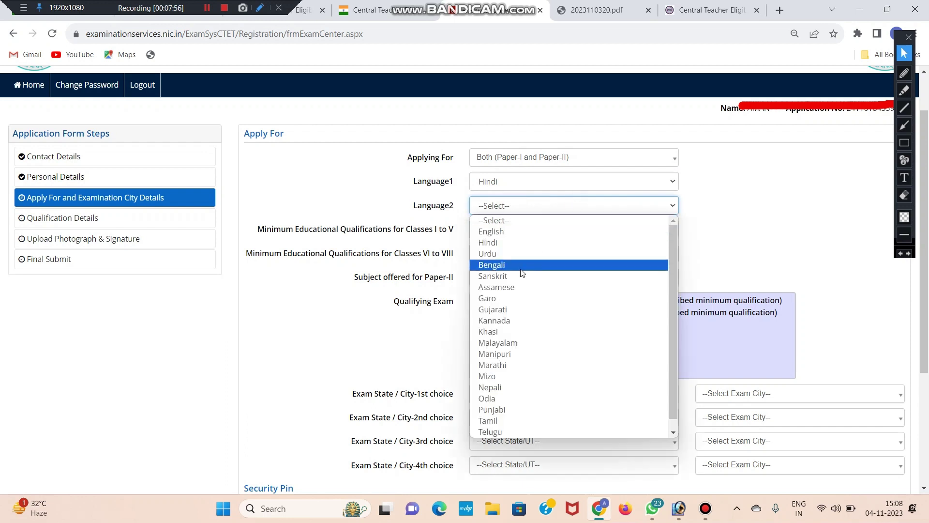
click(492, 276)
- Show the qualification choices for Classes I to V
drag(255, 229, 432, 237)
click(433, 235)
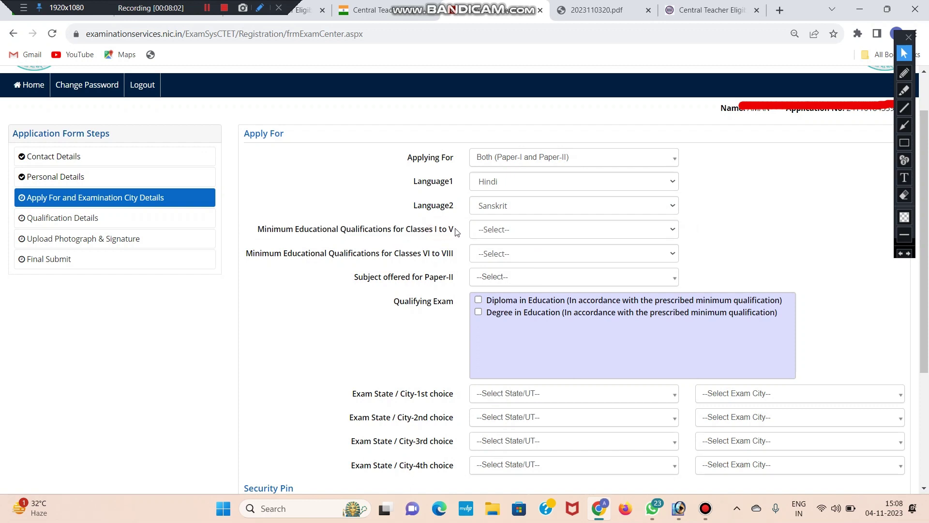
click(497, 233)
scroll(380, 291, down, 3)
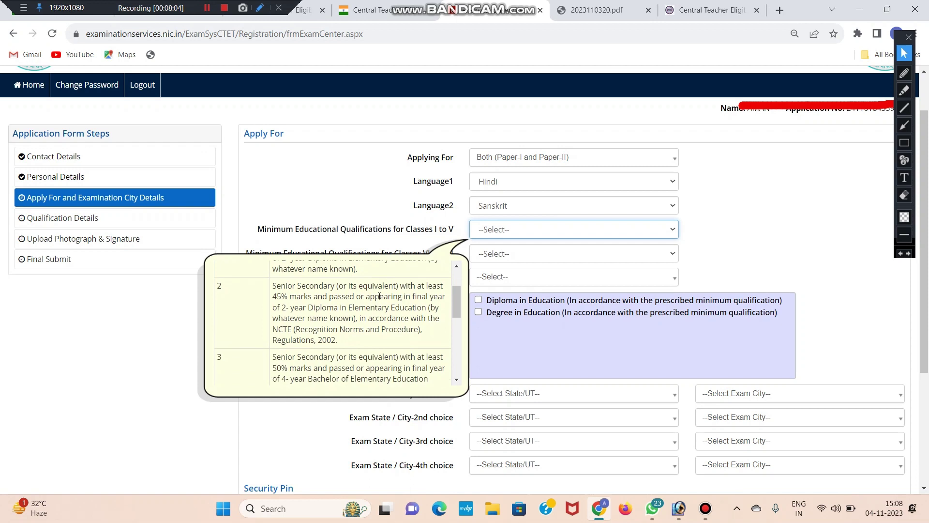
scroll(393, 294, up, 3)
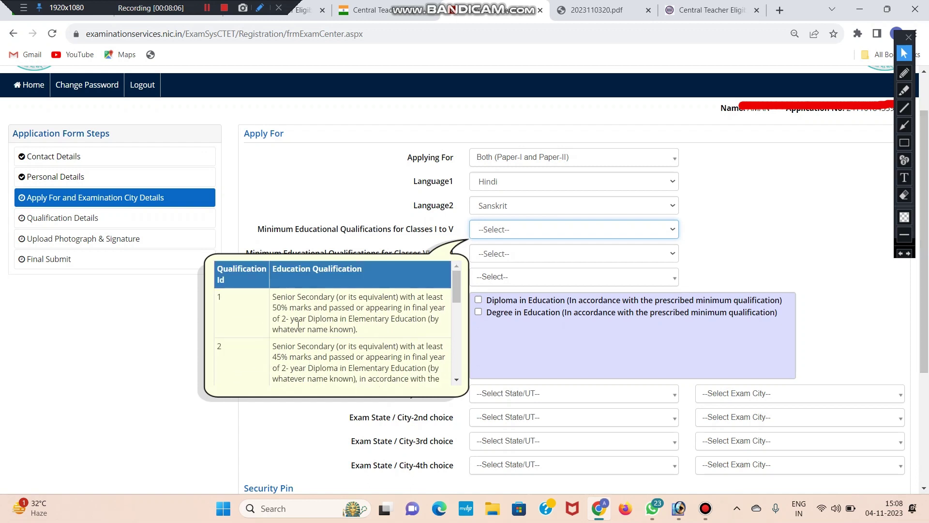
click(692, 5)
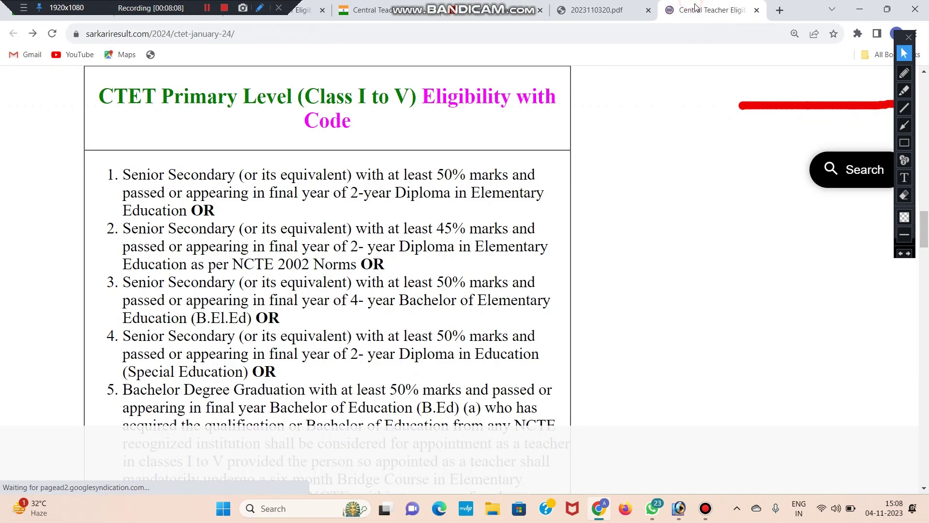
scroll(137, 143, down, 1)
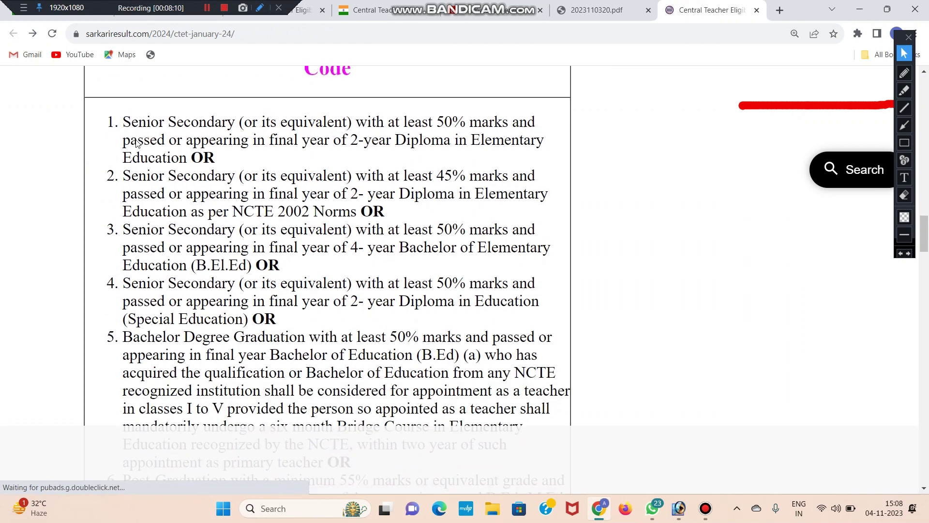
scroll(137, 143, up, 2)
scroll(179, 186, down, 3)
scroll(182, 190, down, 5)
drag(332, 244, 422, 258)
click(421, 270)
scroll(421, 270, down, 1)
scroll(421, 270, up, 3)
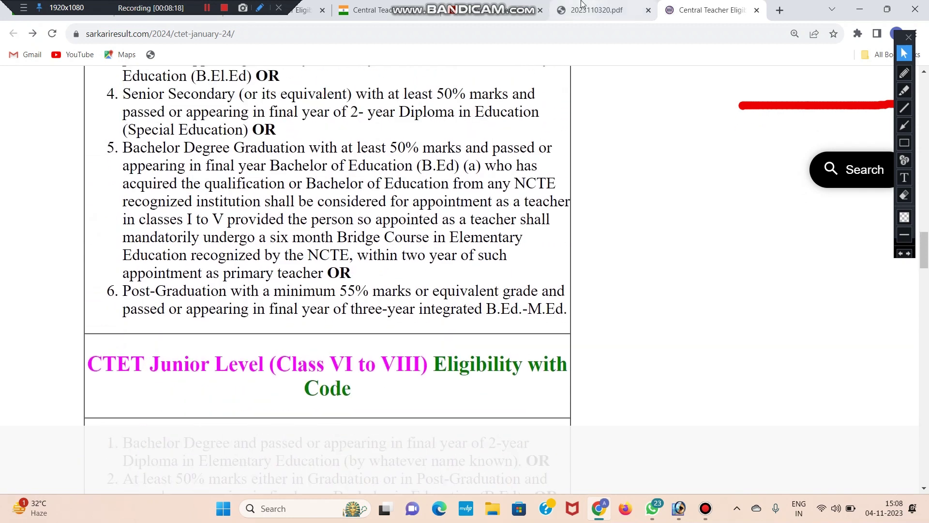
click(498, 10)
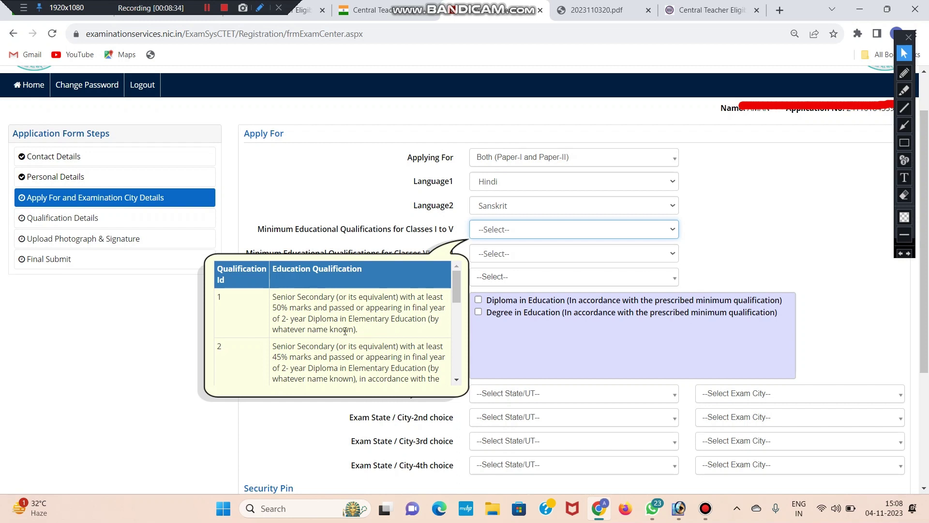
- Read the Classes I to V qualification descriptions for rows 1 to 3
scroll(356, 330, down, 2)
scroll(339, 319, up, 2)
drag(276, 296, 315, 312)
click(323, 318)
click(315, 312)
scroll(290, 310, down, 3)
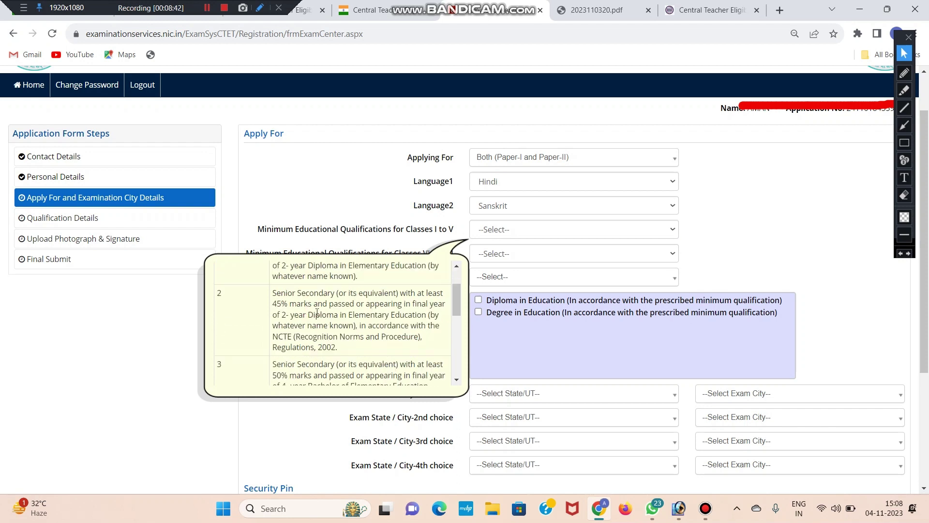
scroll(274, 305, up, 3)
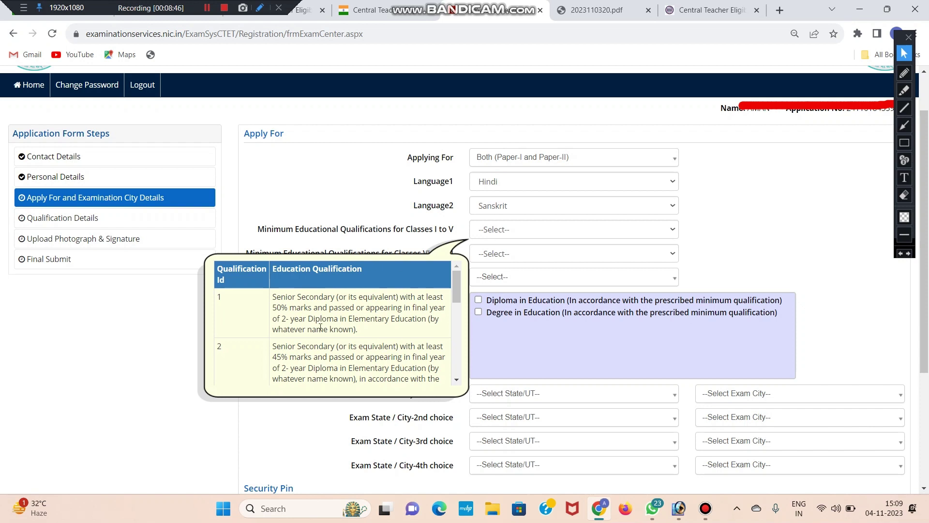
scroll(323, 334, down, 1)
drag(272, 286, 346, 293)
click(366, 285)
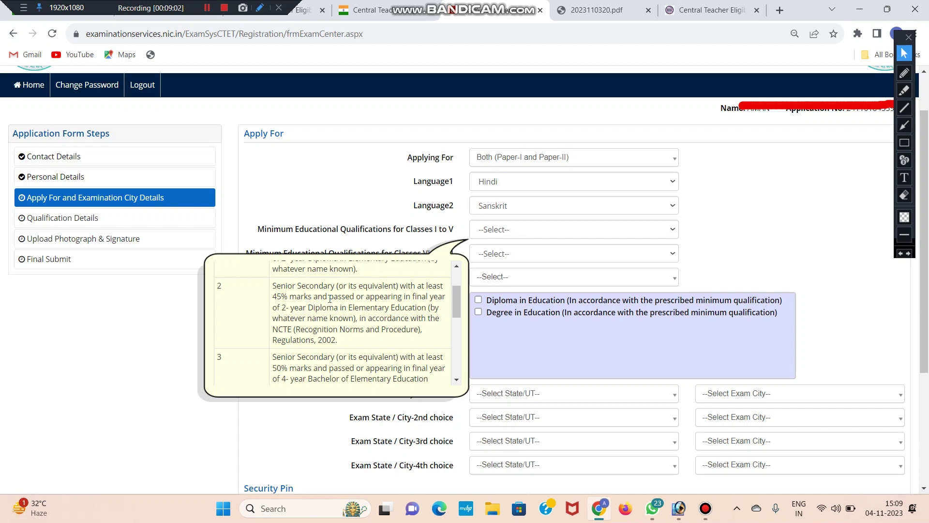
scroll(333, 305, down, 1)
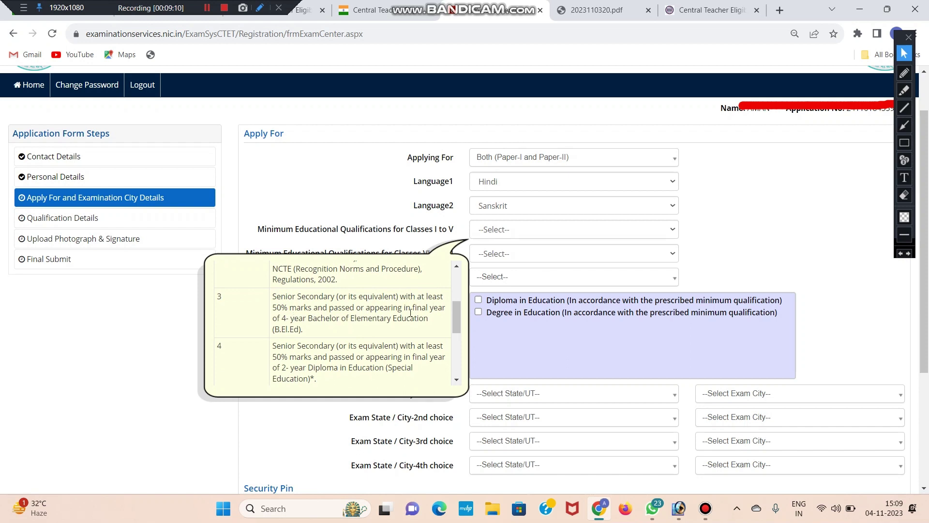
drag(276, 321, 306, 319)
click(320, 320)
- Read qualification rows 4 and 5, noting row 5's Bachelor of Education clause
scroll(292, 330, down, 2)
click(274, 287)
drag(274, 288, 440, 310)
click(322, 317)
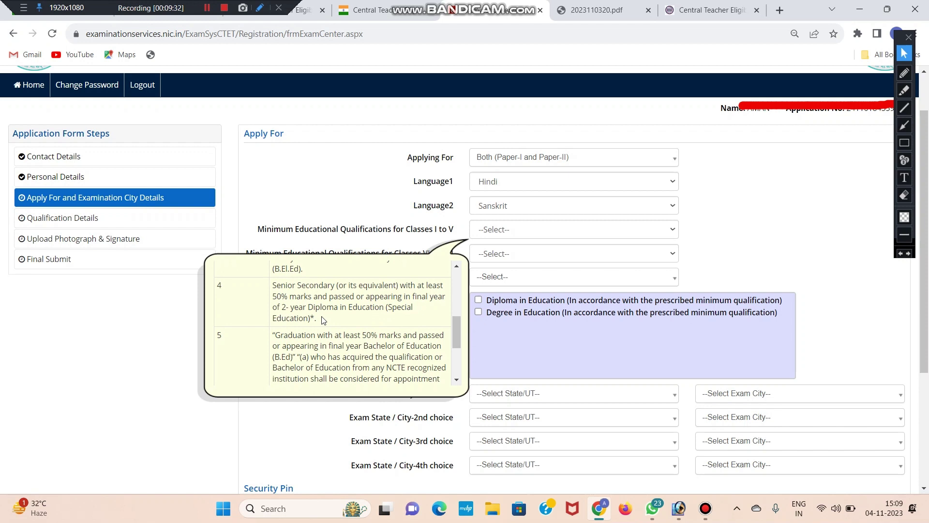
scroll(316, 318, down, 1)
scroll(309, 310, up, 1)
scroll(291, 290, down, 1)
drag(276, 275, 302, 296)
click(300, 296)
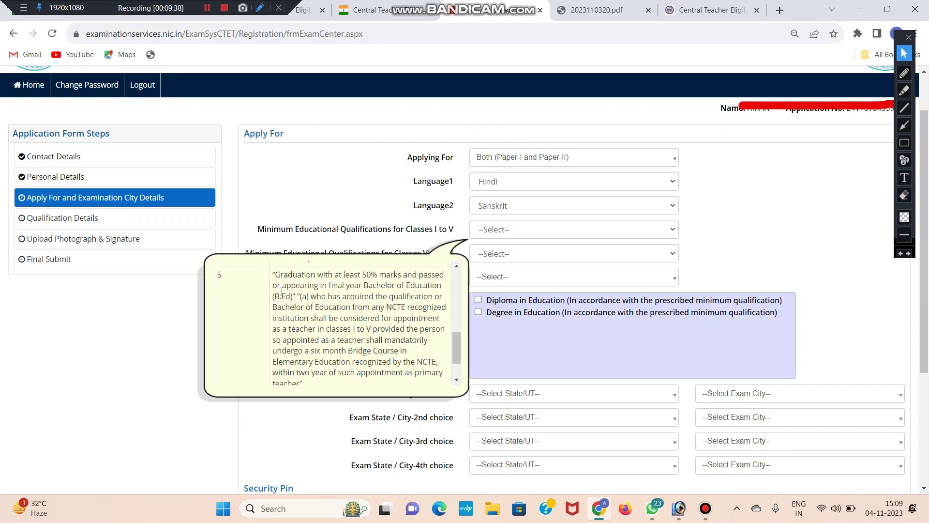
drag(277, 278, 285, 278)
click(293, 280)
drag(312, 297, 351, 308)
click(361, 310)
- Bring up the Classes I to V qualification options and their descriptions
scroll(336, 317, down, 2)
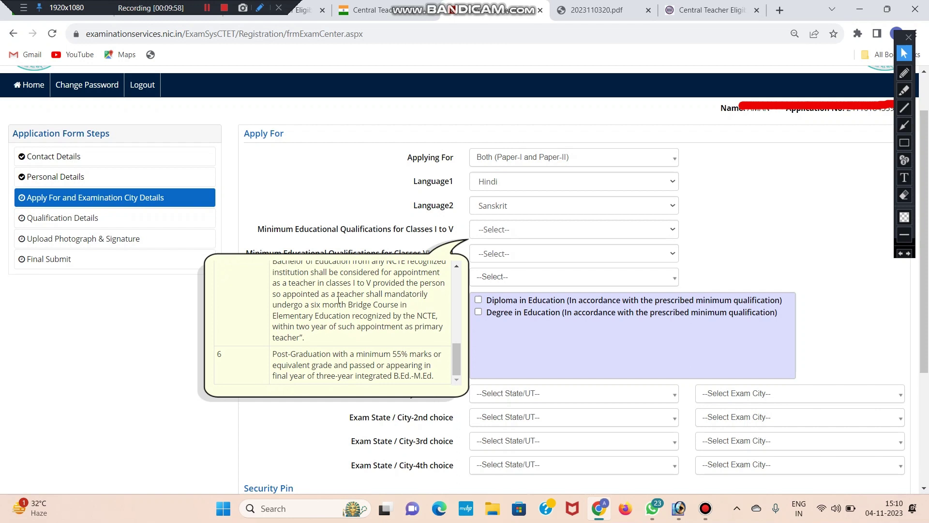
scroll(331, 146, down, 1)
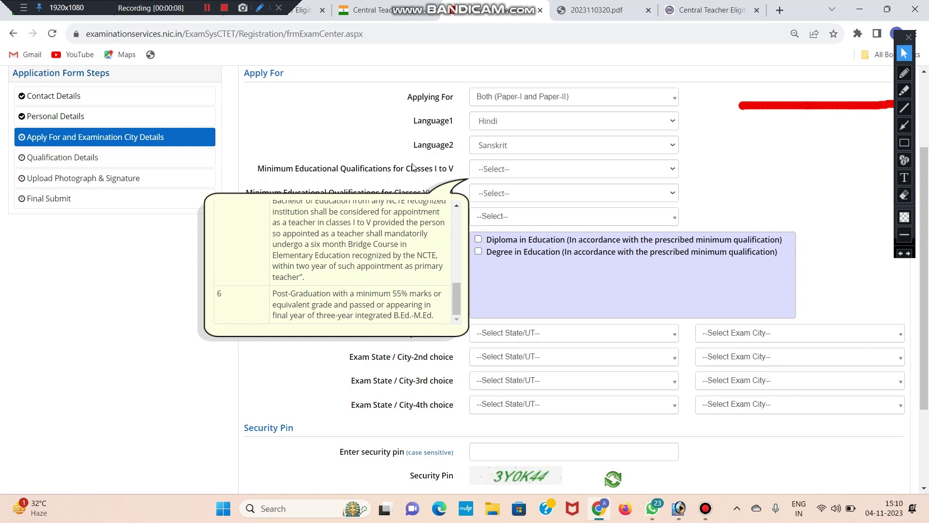
scroll(436, 242, up, 1)
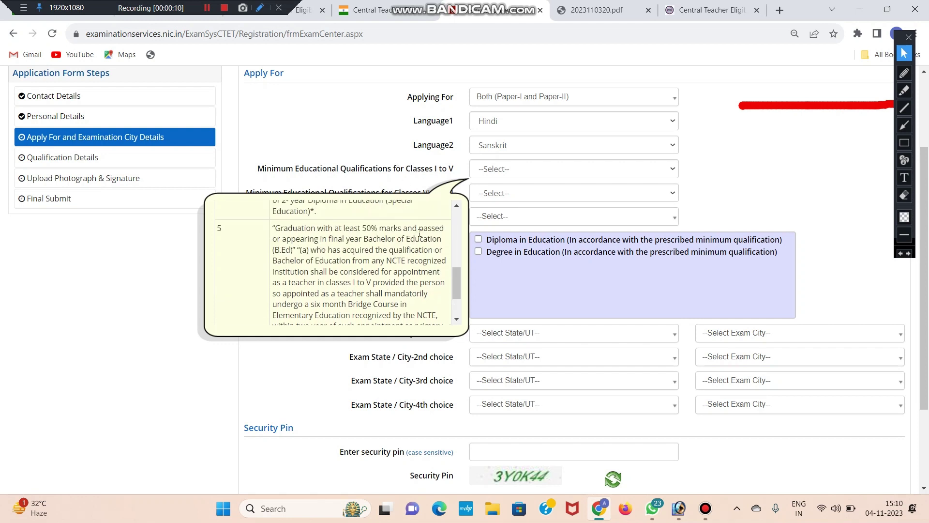
click(492, 169)
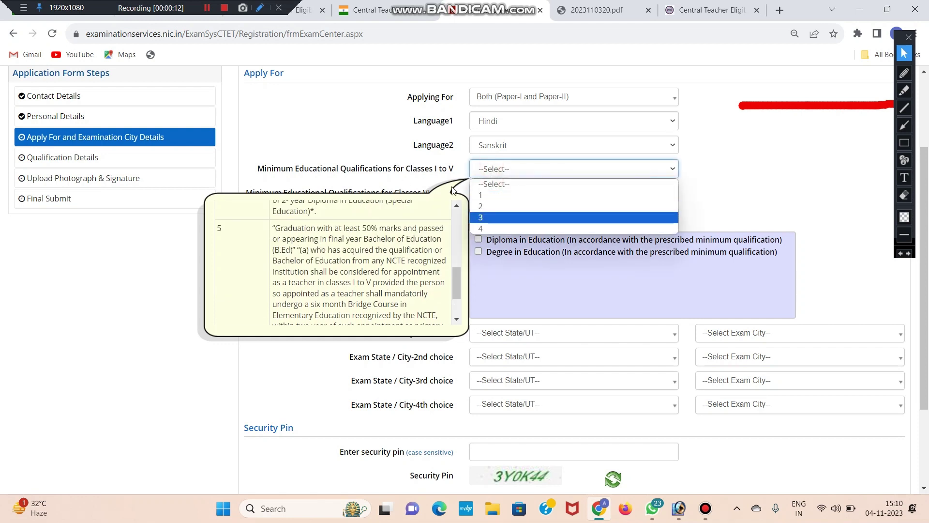
click(448, 163)
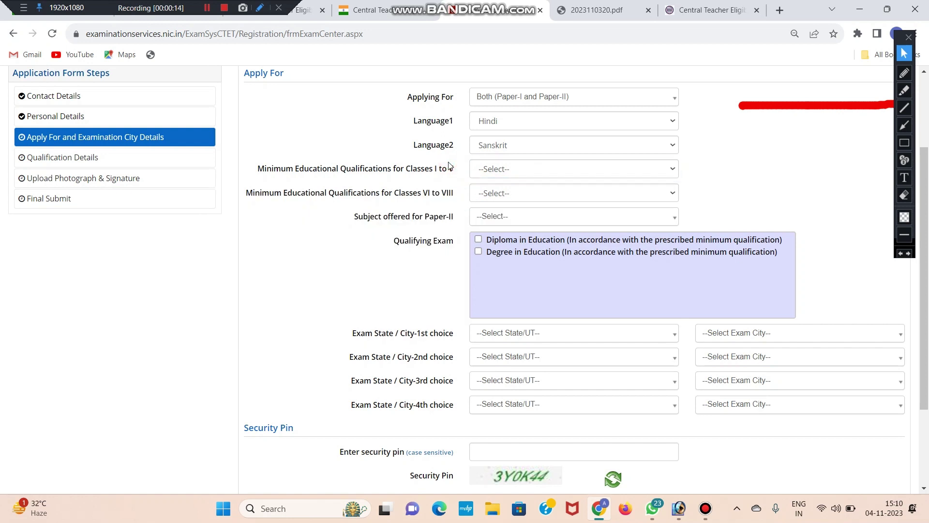
click(487, 170)
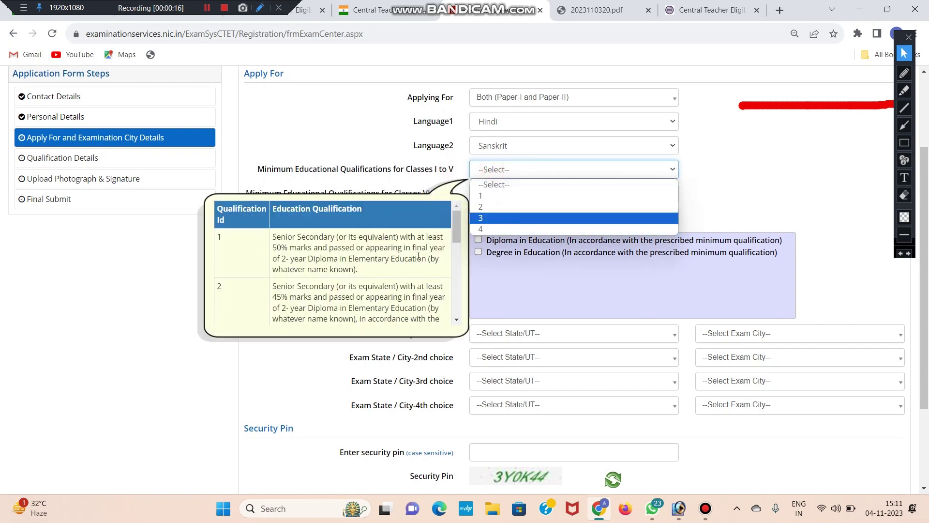
scroll(458, 226, down, 8)
scroll(214, 254, up, 1)
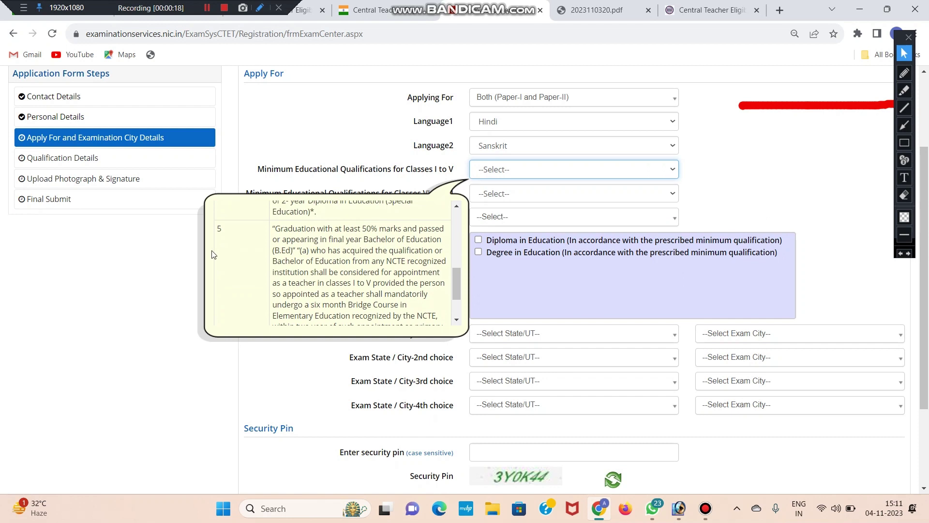
scroll(229, 287, down, 2)
scroll(308, 286, up, 1)
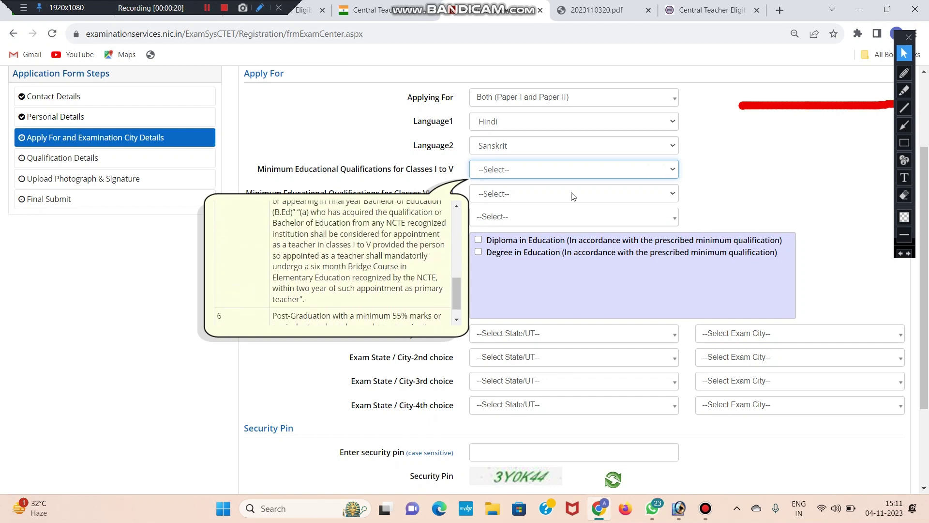
- Choose qualification 4 for Classes I to V
click(499, 169)
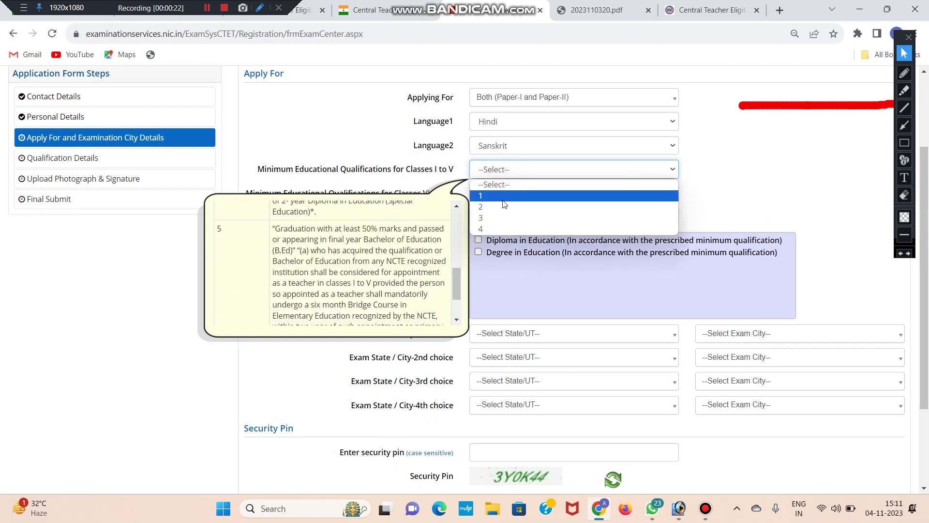
scroll(303, 249, up, 8)
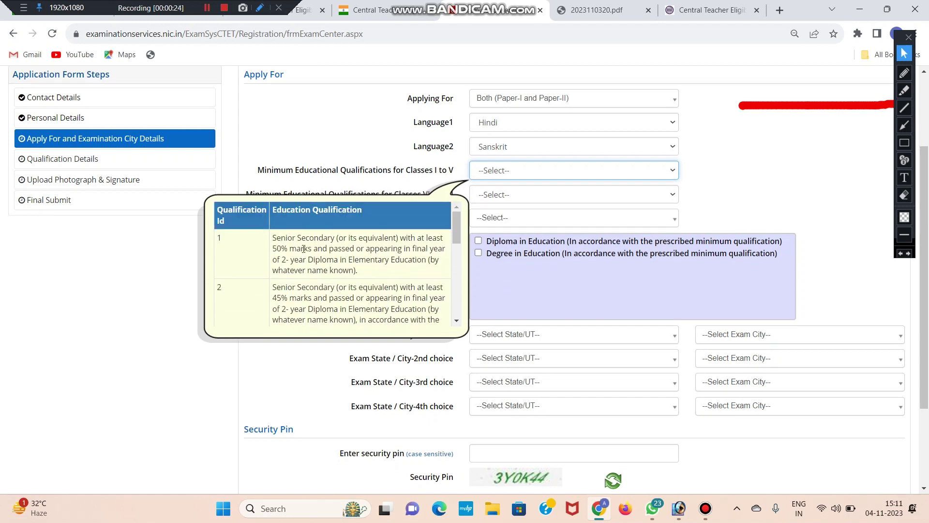
scroll(303, 249, up, 3)
scroll(271, 271, down, 3)
scroll(260, 254, down, 1)
scroll(260, 254, down, 3)
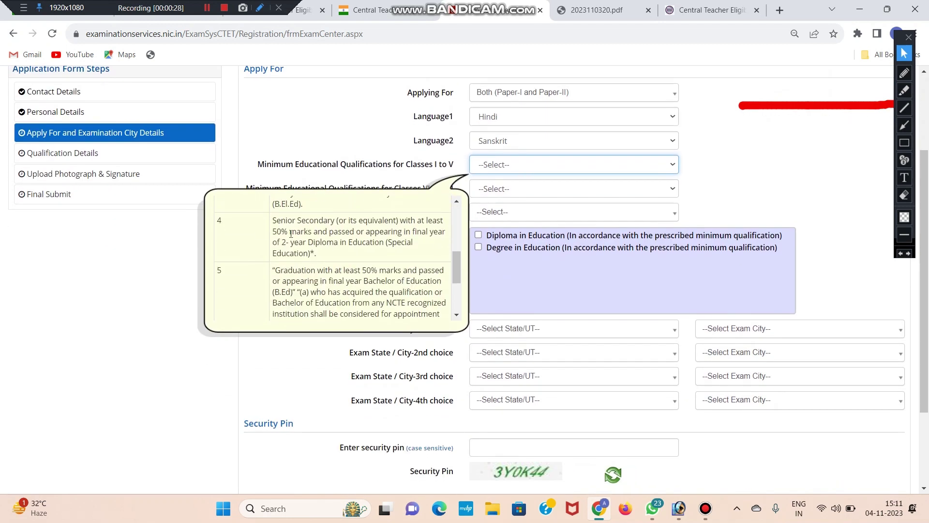
click(498, 167)
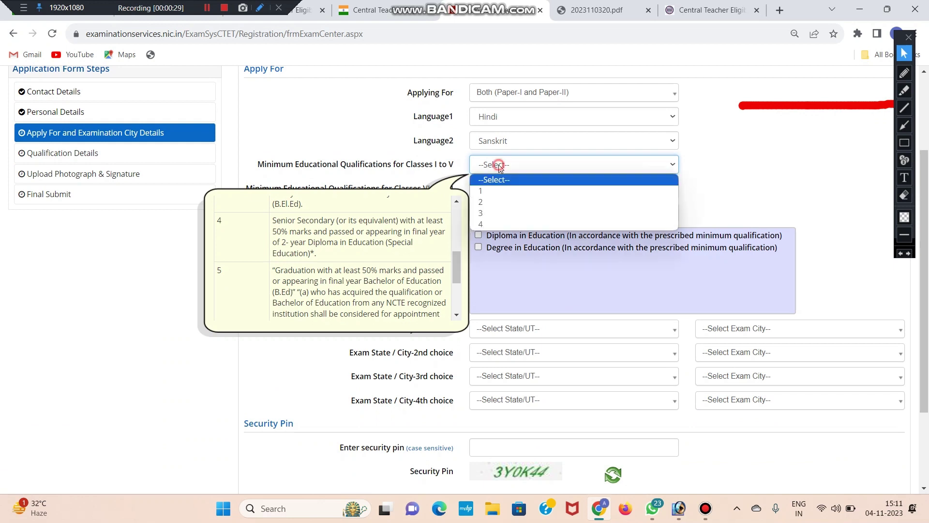
click(501, 226)
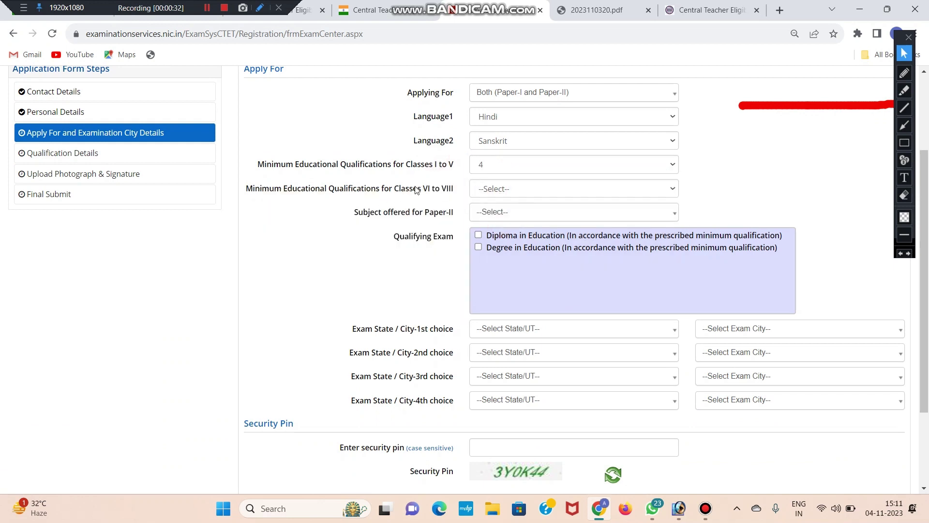
- Show the Classes VI to VIII qualification options and read descriptions 1 and 2
click(492, 192)
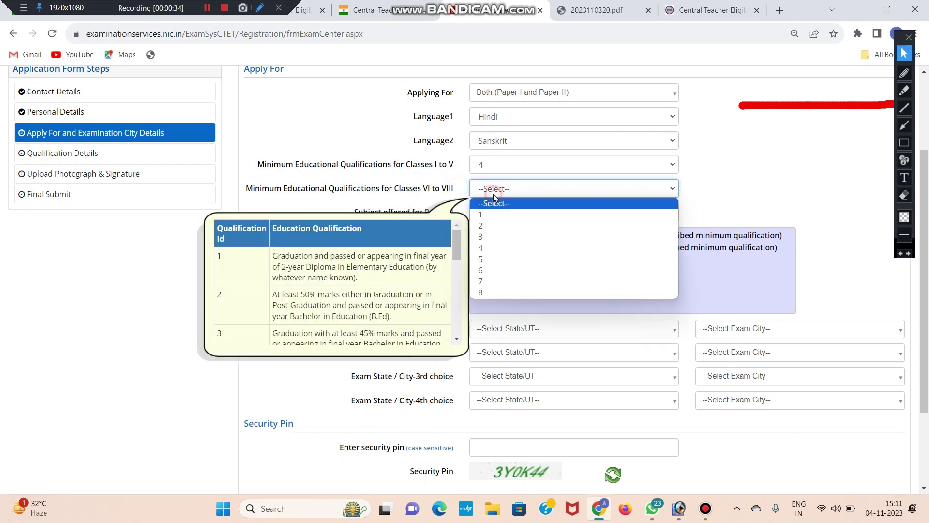
scroll(362, 265, down, 1)
scroll(364, 270, up, 1)
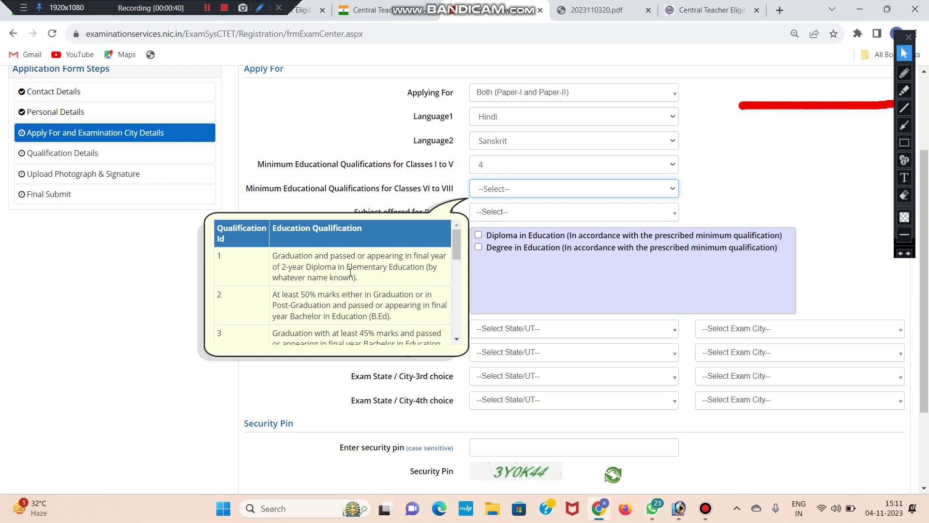
scroll(292, 269, down, 1)
scroll(355, 278, down, 1)
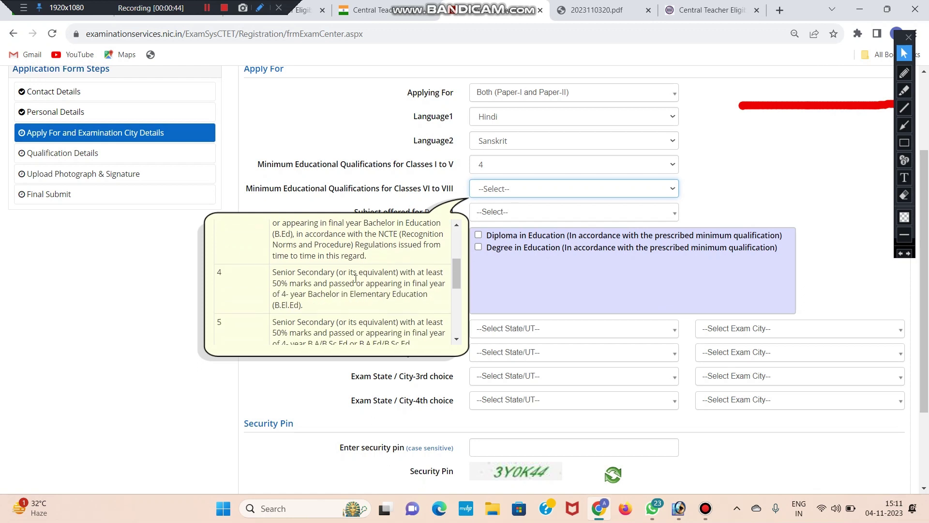
scroll(366, 278, down, 1)
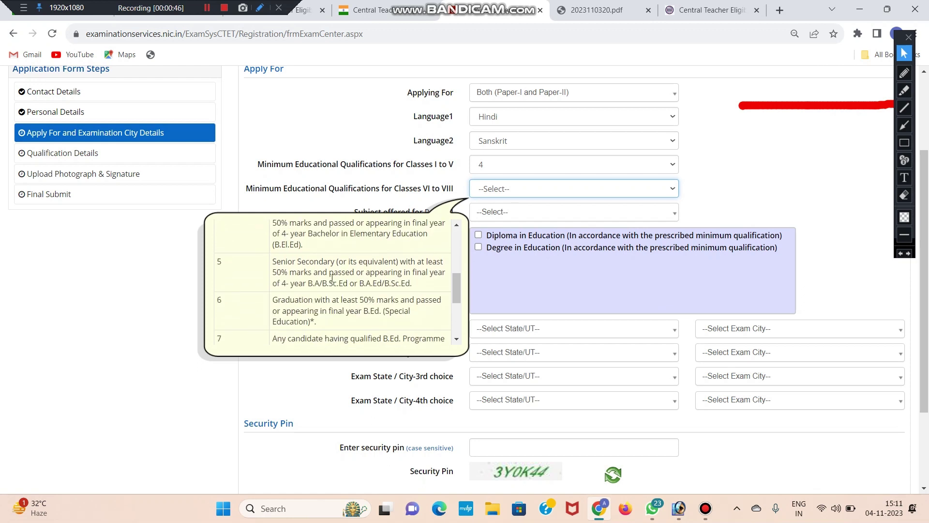
scroll(332, 277, down, 1)
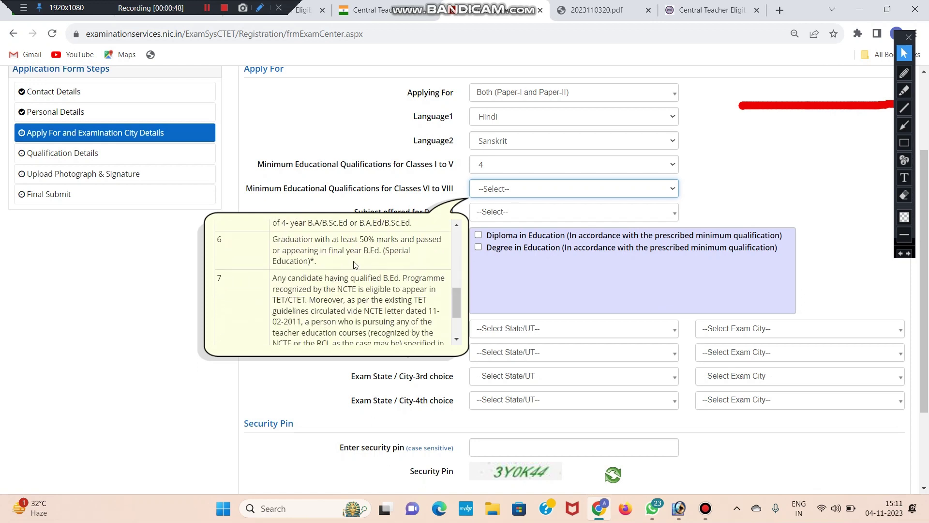
scroll(314, 283, up, 5)
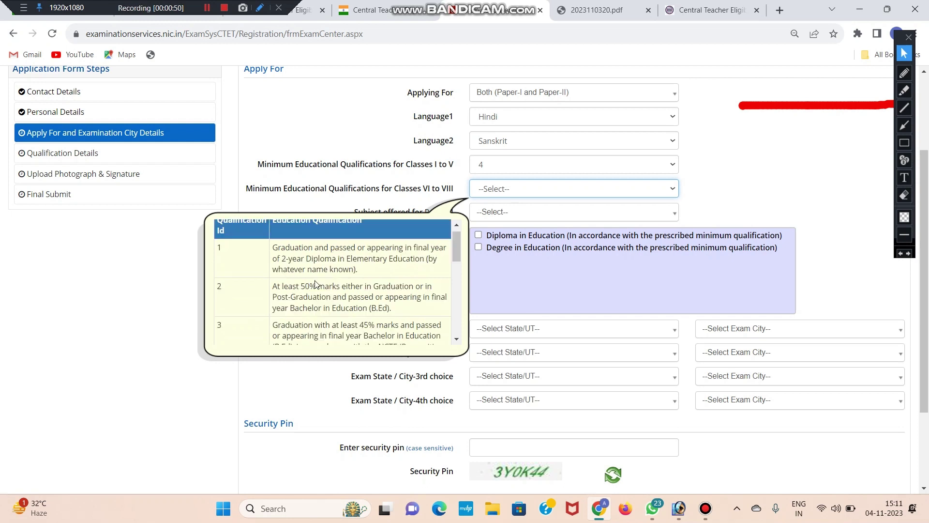
drag(283, 253, 307, 258)
click(308, 258)
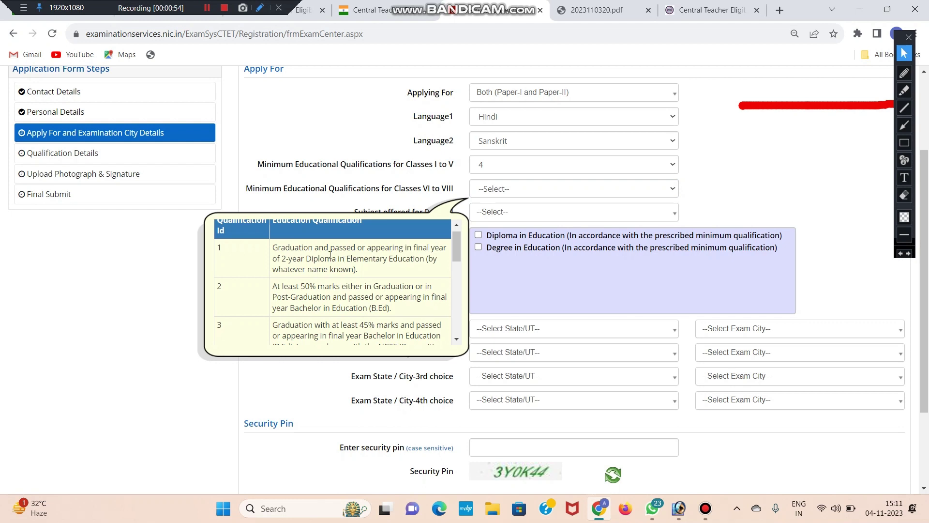
scroll(342, 252, down, 1)
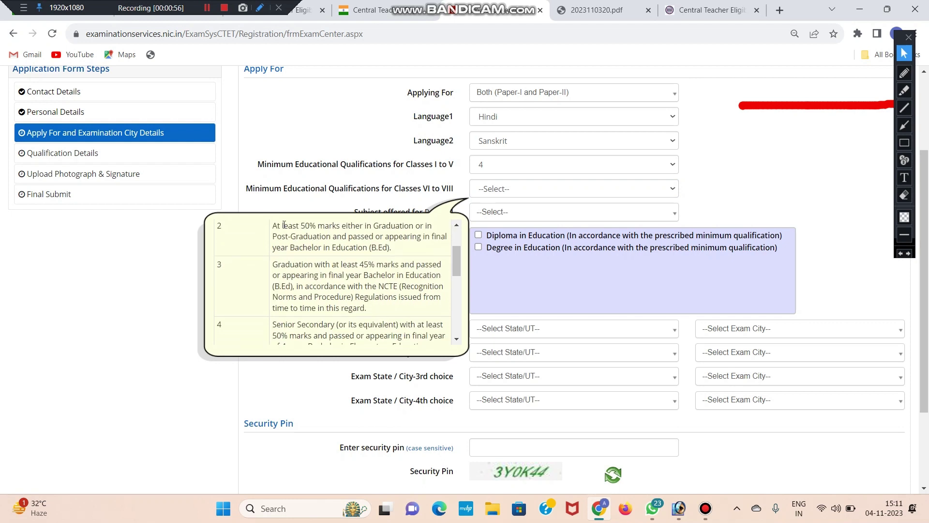
drag(275, 226, 341, 246)
click(294, 236)
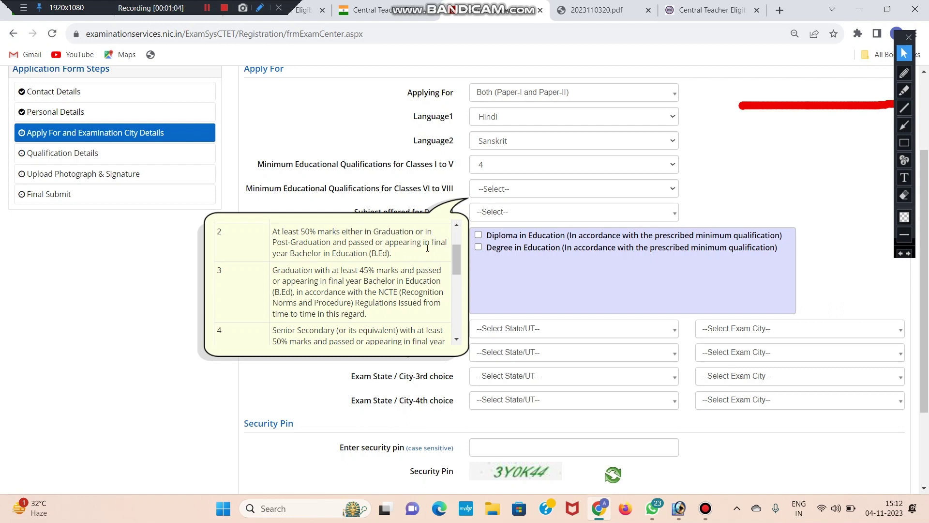
drag(394, 254, 406, 254)
click(275, 232)
click(370, 244)
- Review qualifications 3 and 4, noting the 45%, 50% and B.El.Ed requirements
scroll(371, 248, down, 1)
scroll(370, 252, up, 1)
scroll(434, 286, down, 3)
scroll(354, 267, up, 3)
drag(308, 271, 370, 272)
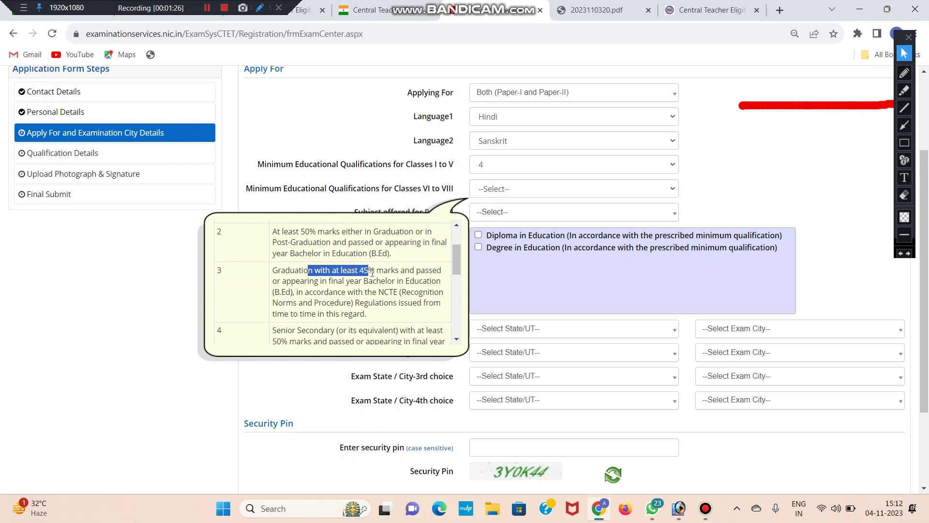
click(372, 272)
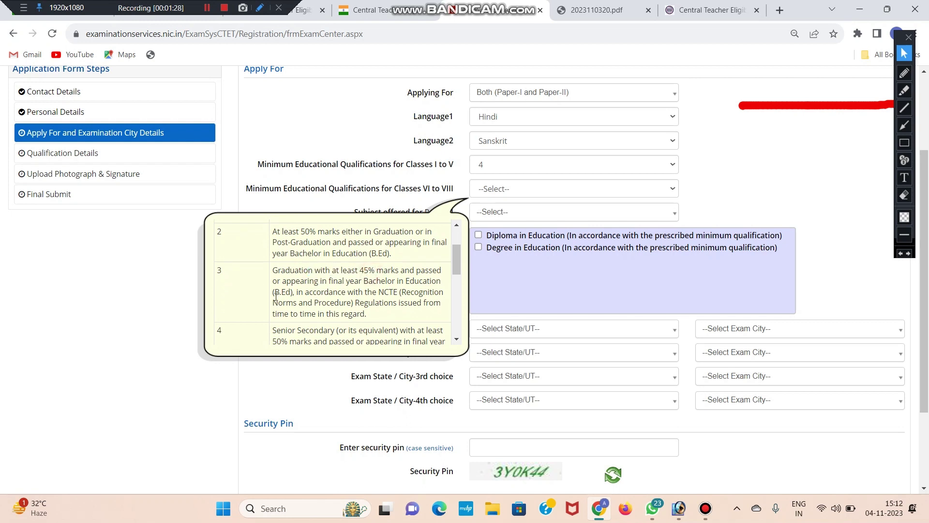
scroll(311, 294, down, 3)
drag(274, 271, 311, 296)
click(325, 299)
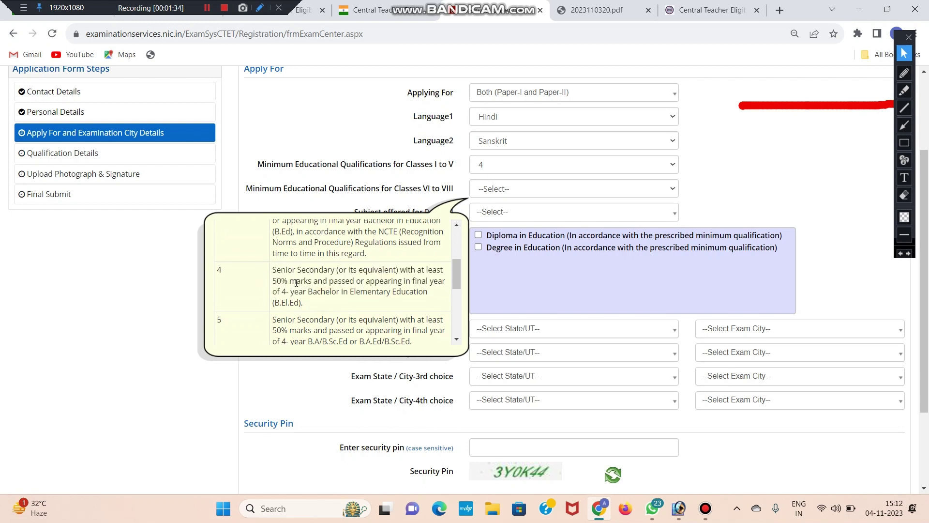
drag(273, 271, 290, 281)
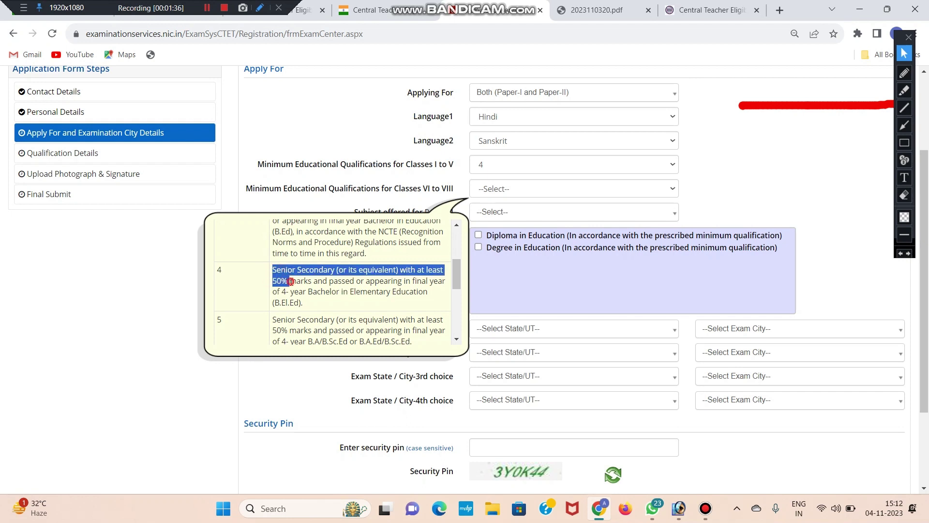
click(292, 281)
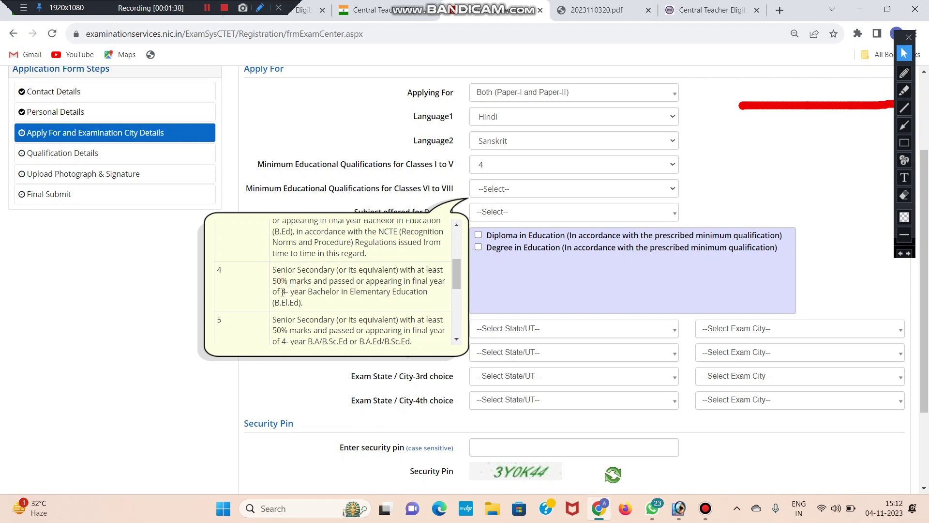
drag(283, 292, 320, 302)
click(353, 291)
- Keep qualification 1 for Classes VI to VIII and move down to the Paper-II subject field
scroll(310, 279, down, 1)
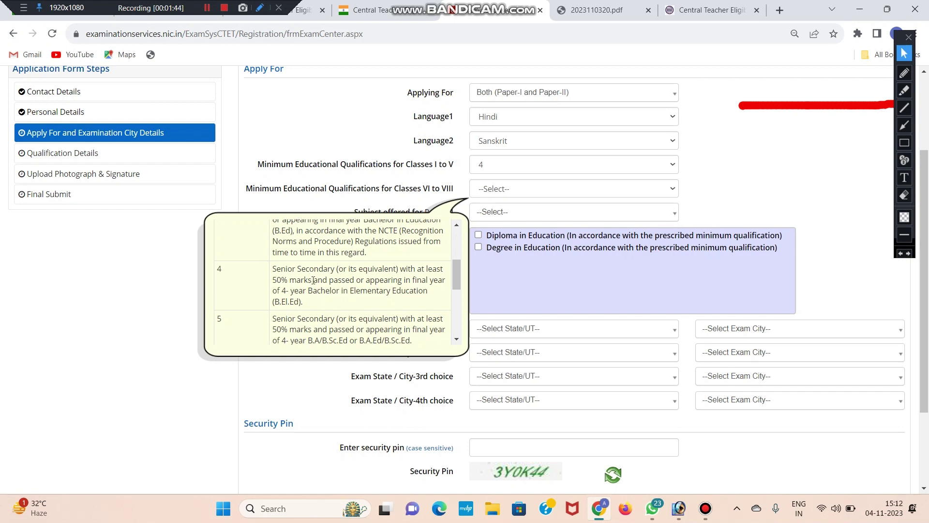
scroll(304, 281, down, 1)
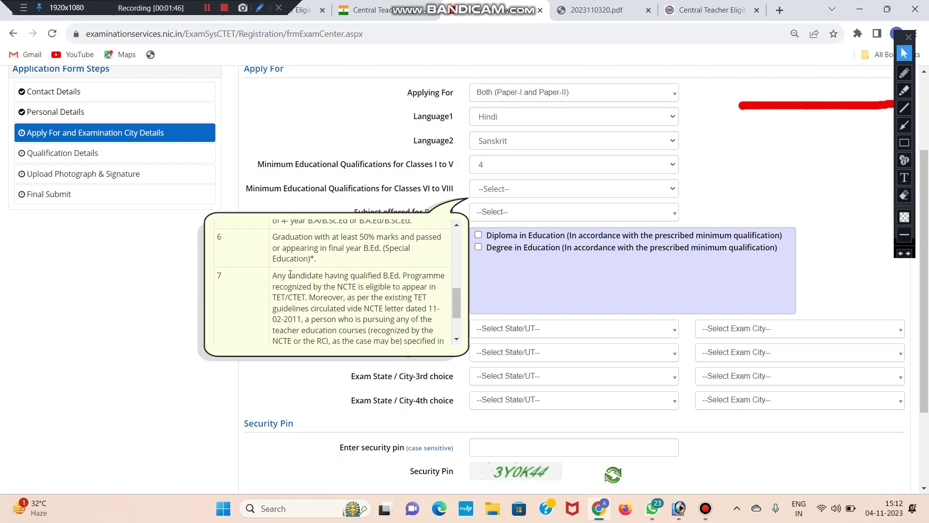
scroll(294, 280, down, 2)
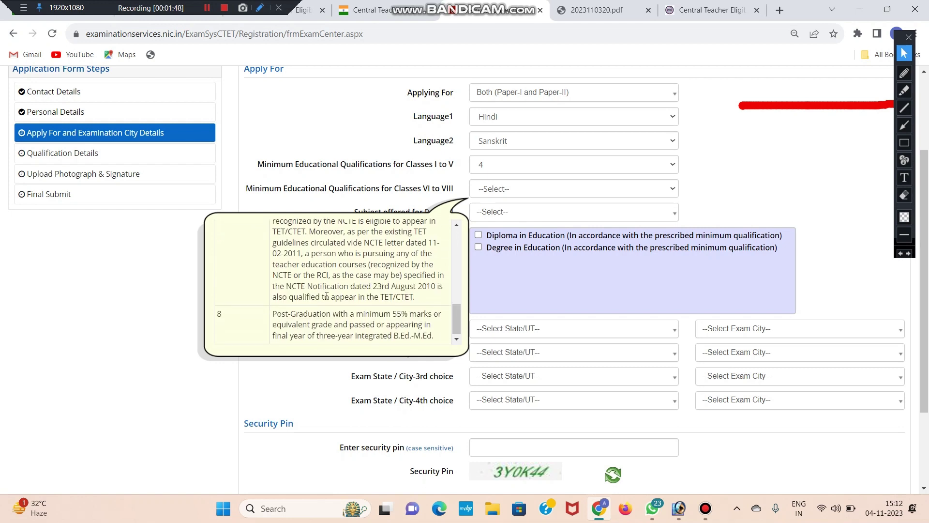
click(374, 128)
scroll(374, 129, down, 2)
drag(358, 99, 428, 100)
- Choose Social Science for Paper-II and tick Diploma in Education as the qualifying exam
click(448, 98)
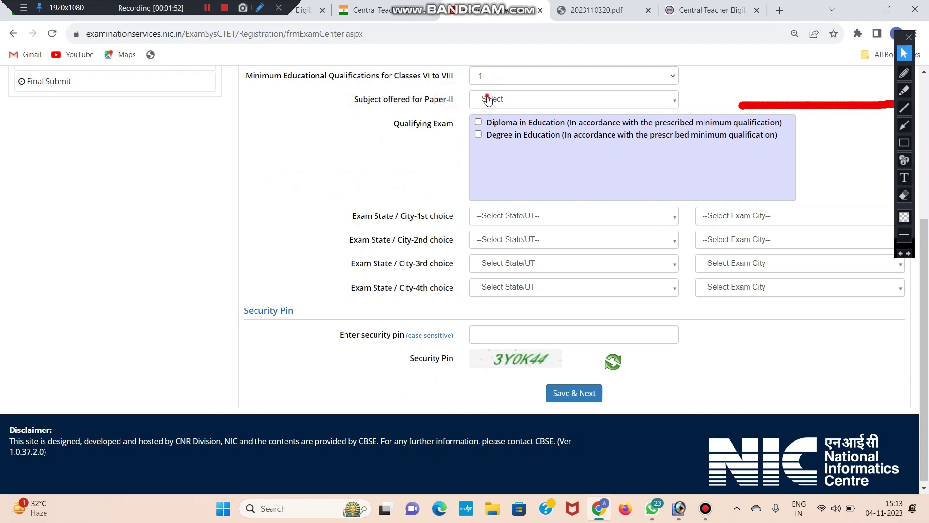
click(488, 100)
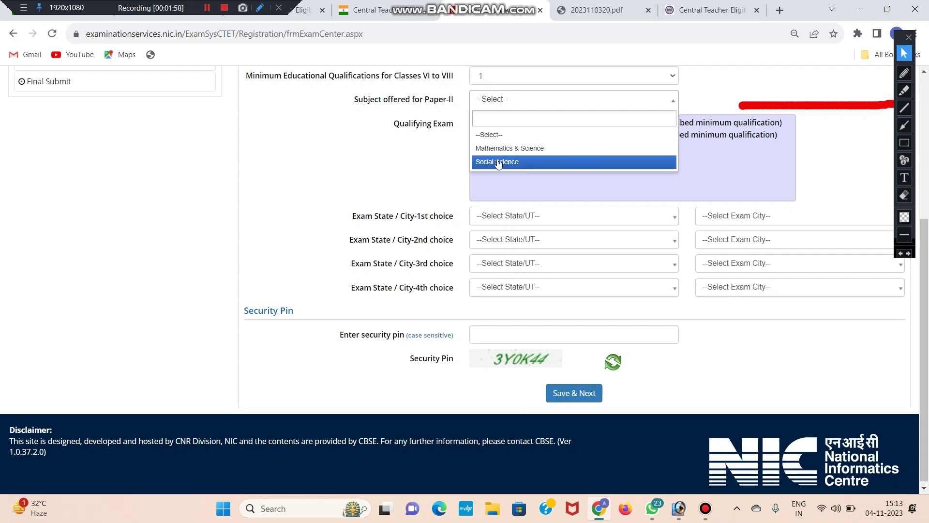
click(497, 163)
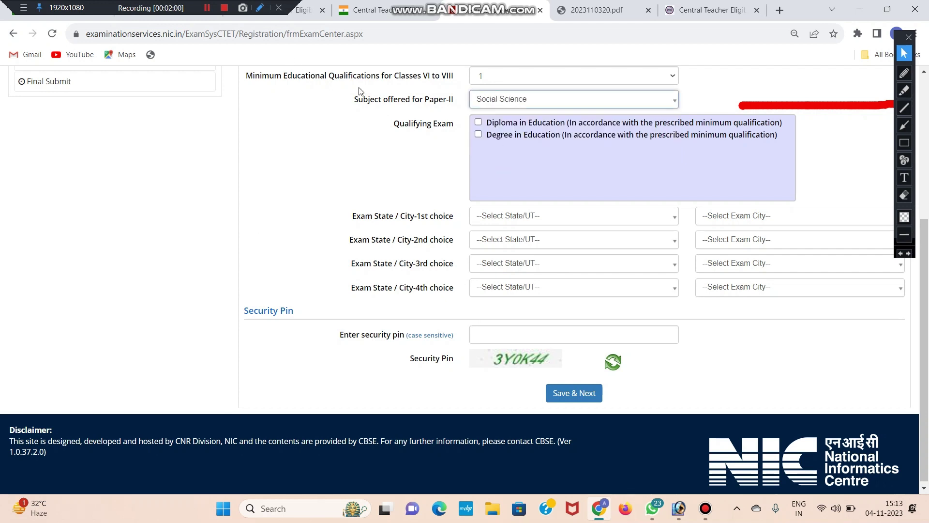
drag(391, 128, 446, 125)
click(452, 136)
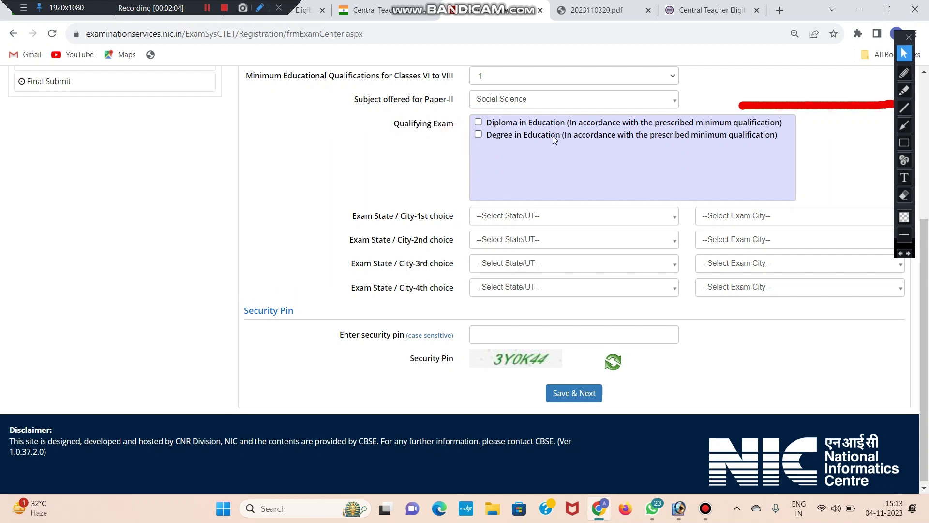
click(479, 124)
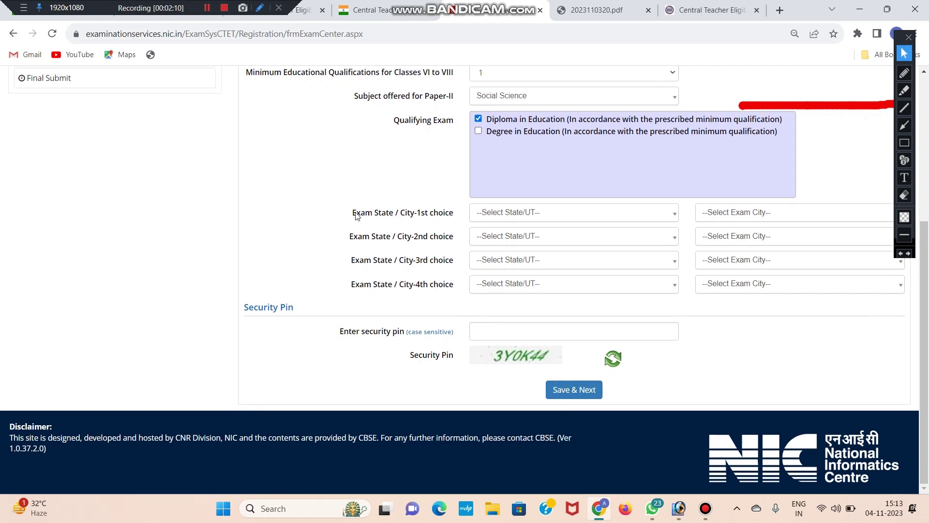
- Set Uttar Pradesh exam centre choices: Varanasi, Agra, Aligarh and Bareilly
drag(356, 216, 460, 216)
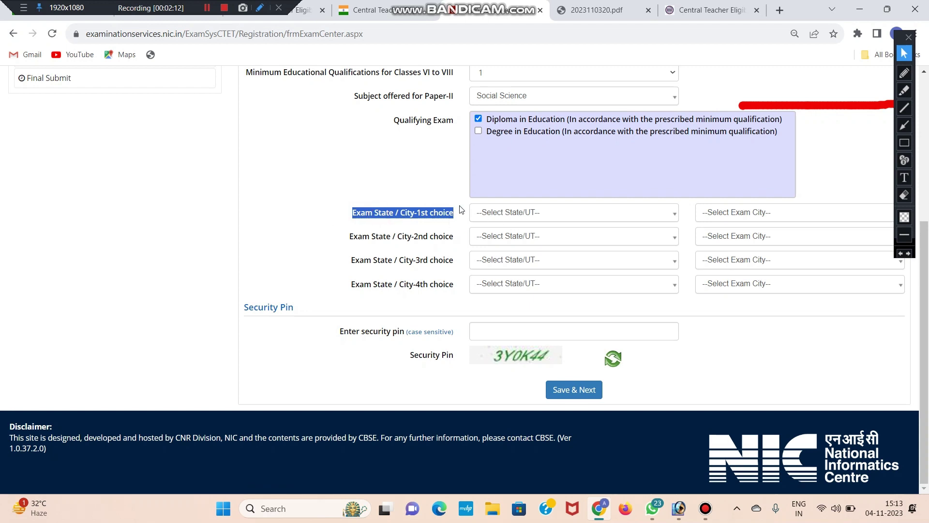
click(482, 217)
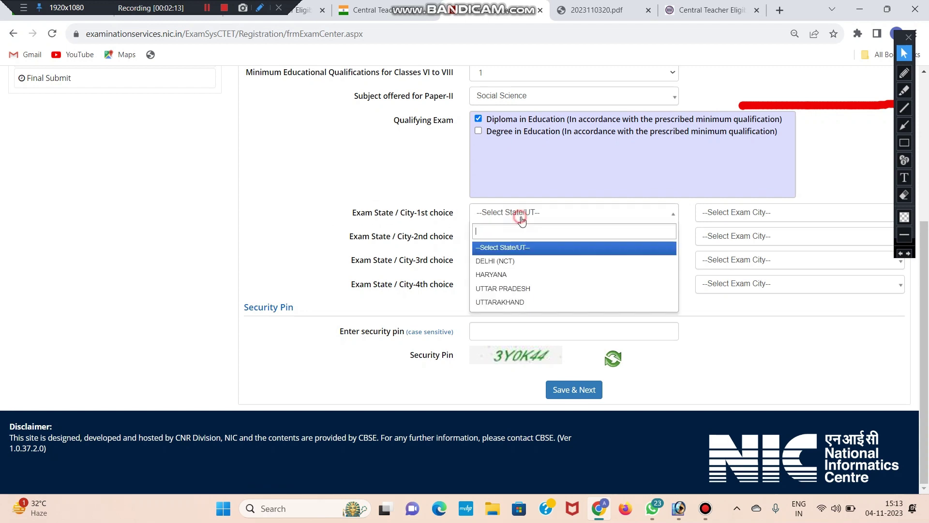
click(535, 288)
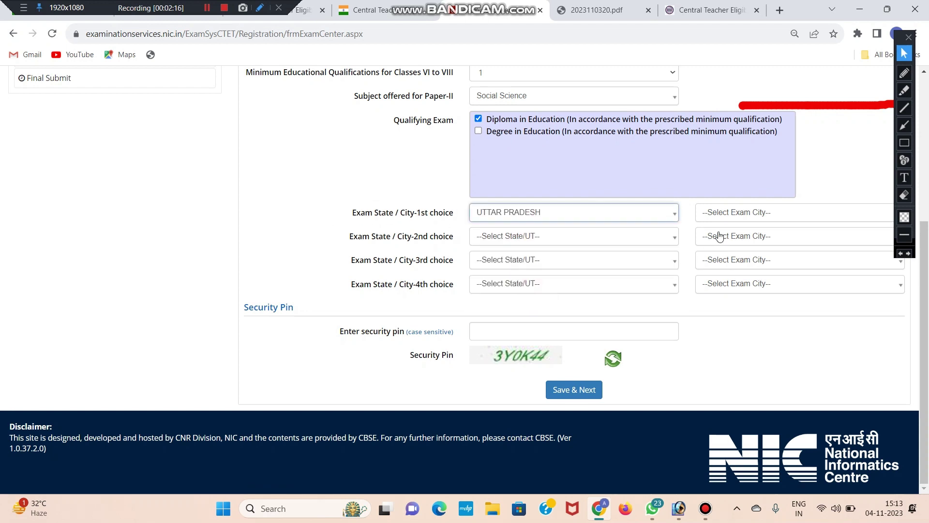
click(730, 213)
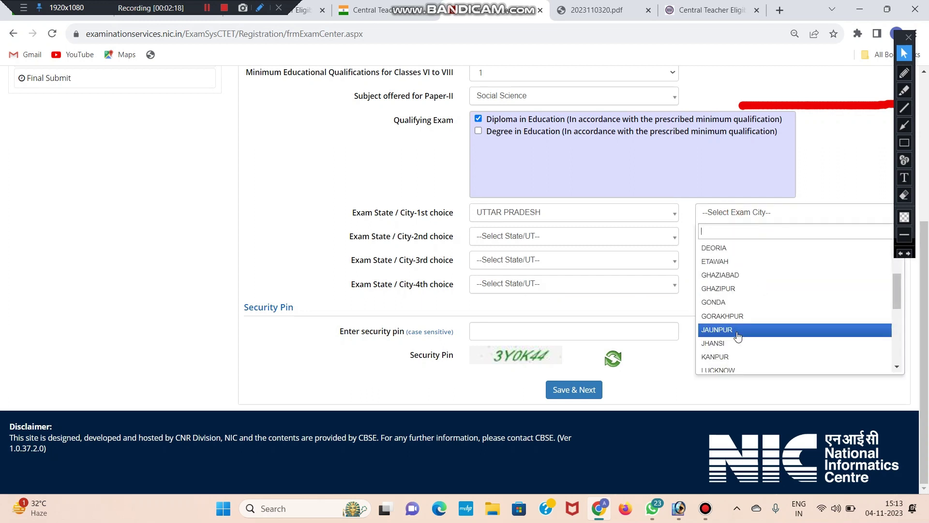
scroll(737, 336, down, 4)
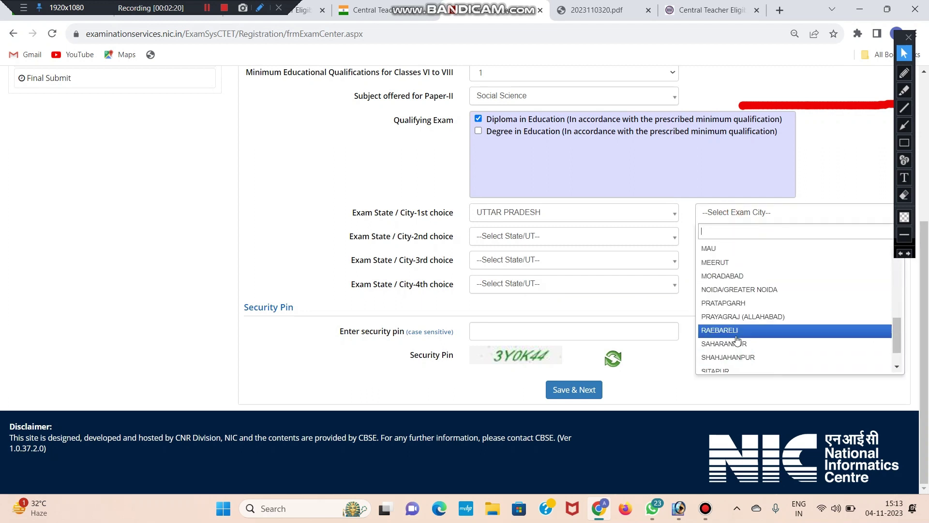
scroll(730, 308, down, 1)
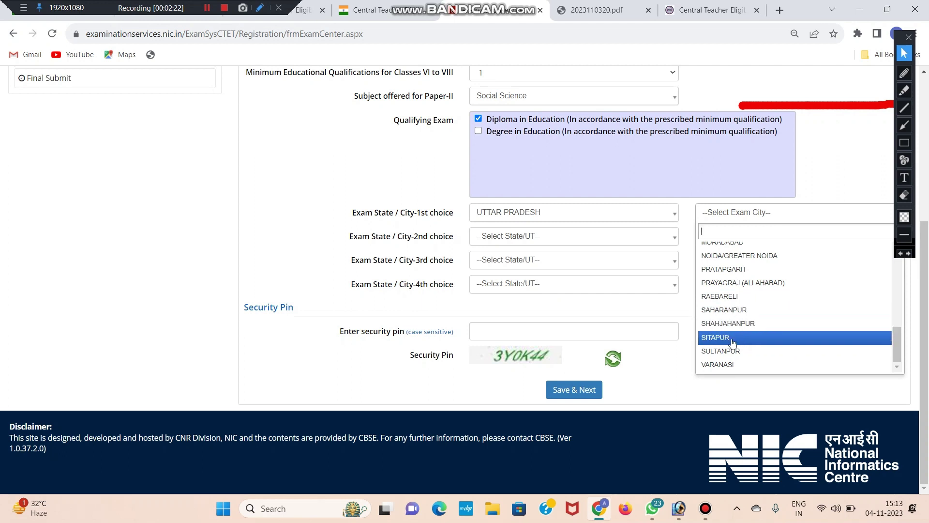
click(731, 364)
click(513, 236)
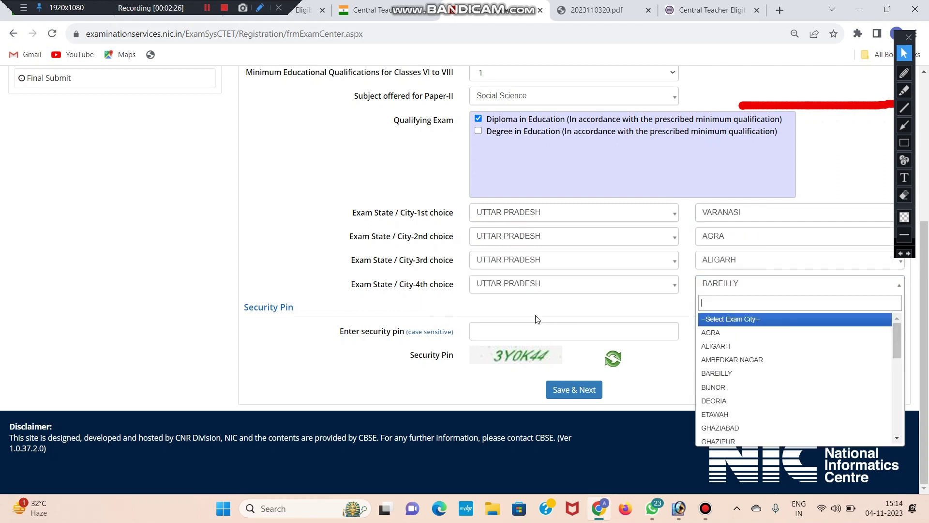
click(489, 312)
- Enter the security pin and save, reaching the Qualification Details page
click(492, 330)
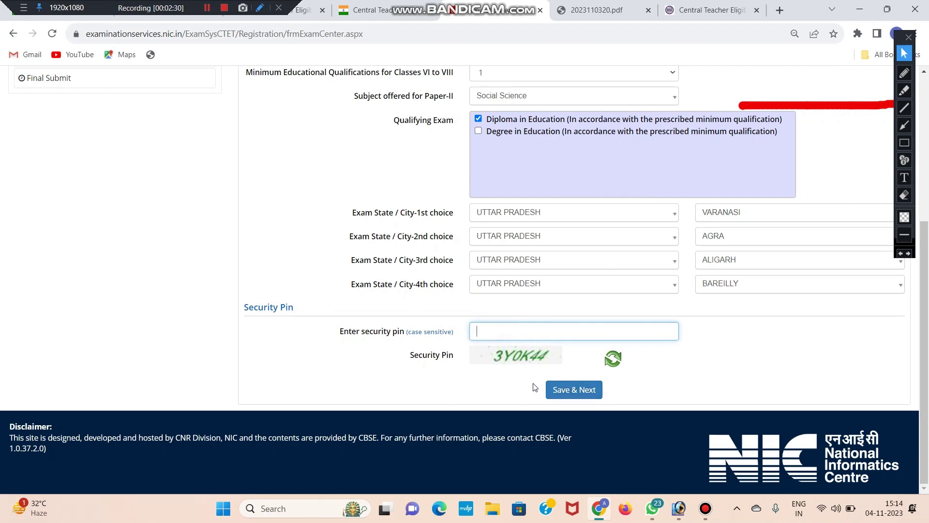
click(243, 92)
drag(273, 91, 321, 96)
click(325, 95)
drag(261, 119, 347, 121)
- Highlight the Diploma in Education heading a few times, clearing the highlight each time
click(356, 122)
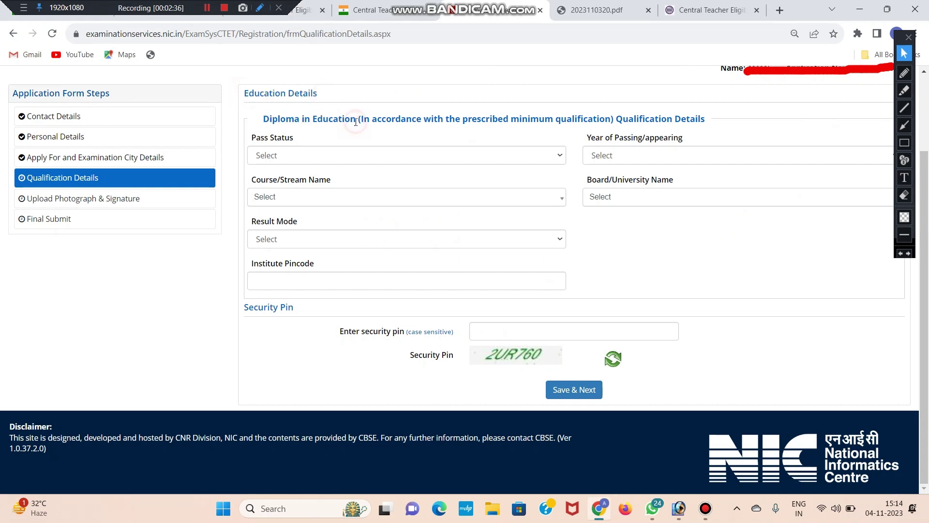
drag(263, 119, 354, 121)
click(354, 121)
drag(262, 119, 359, 120)
click(358, 120)
drag(264, 120, 320, 120)
click(319, 120)
- Switch the pass status between Passed and Appearing, ending on Passed
click(283, 156)
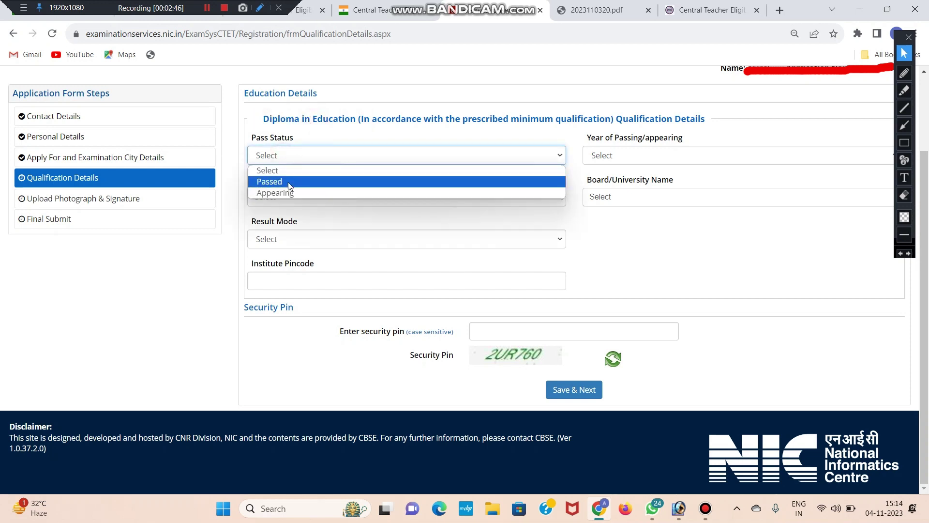
click(289, 182)
click(290, 154)
click(292, 193)
click(616, 154)
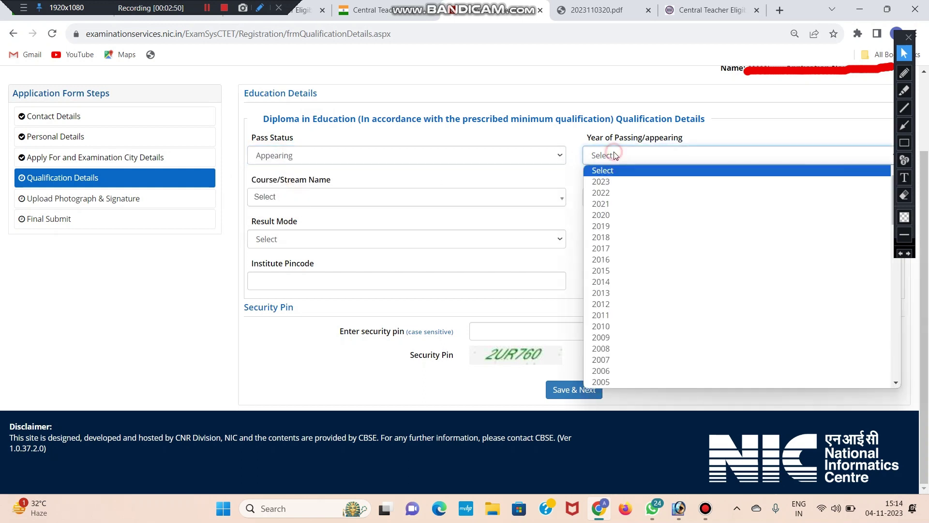
click(393, 154)
click(385, 181)
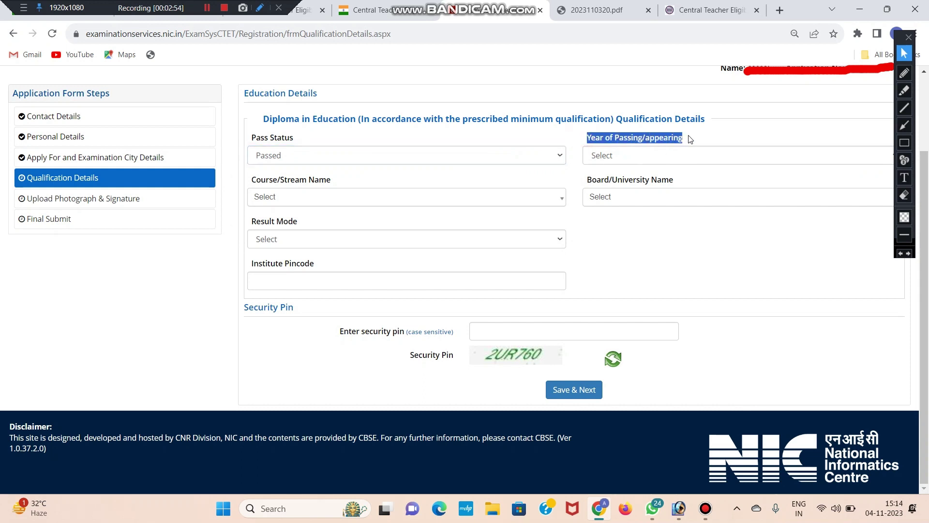
- Review the pass status options again, leaving it set to Appearing
click(431, 155)
click(431, 155)
click(431, 155)
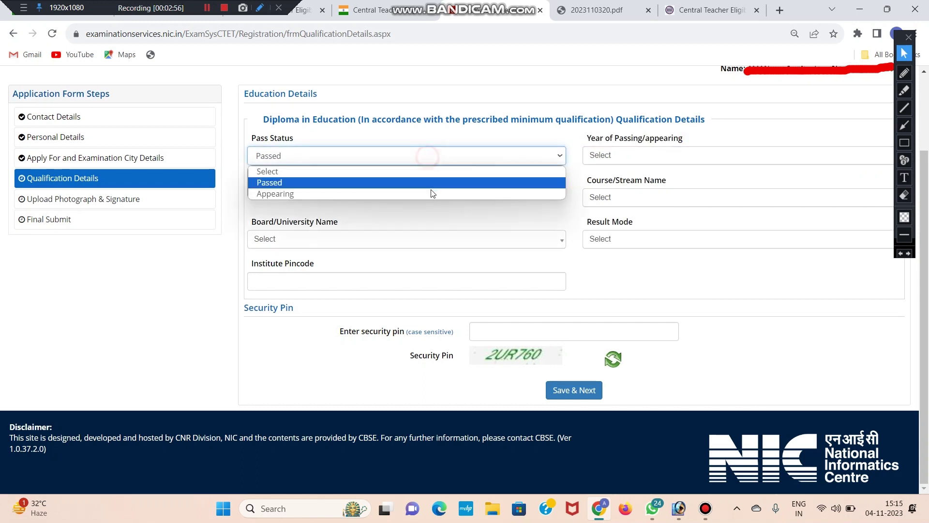
click(614, 161)
click(455, 155)
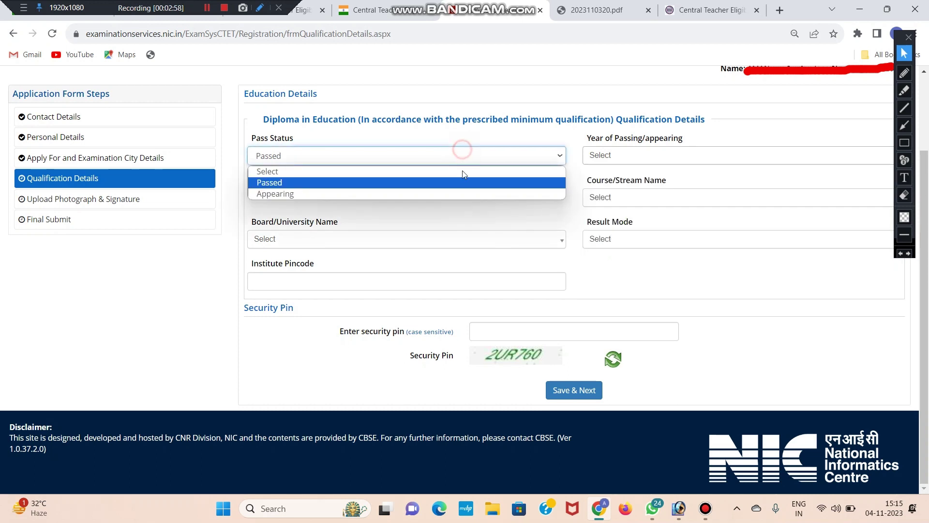
click(462, 192)
- Choose 2023 as the Year of Passing
click(616, 159)
click(548, 180)
click(621, 154)
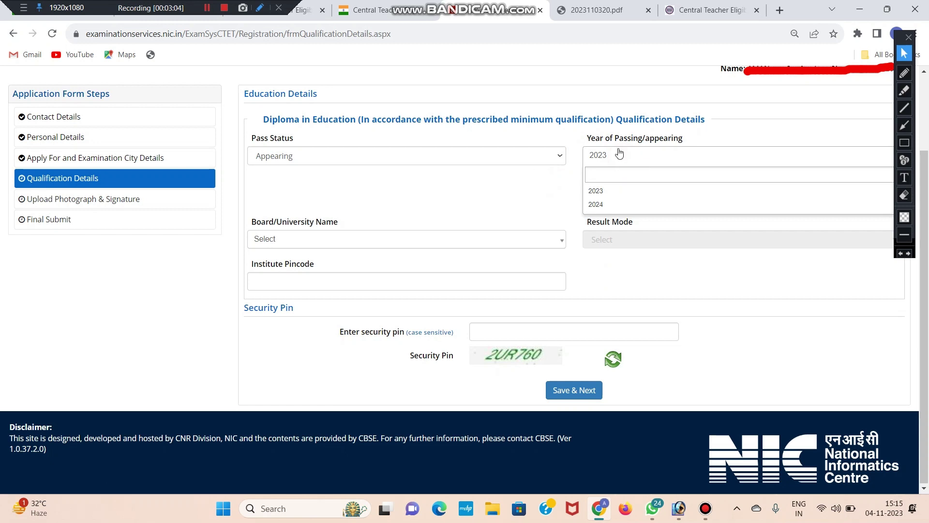
click(616, 155)
click(616, 155)
click(611, 205)
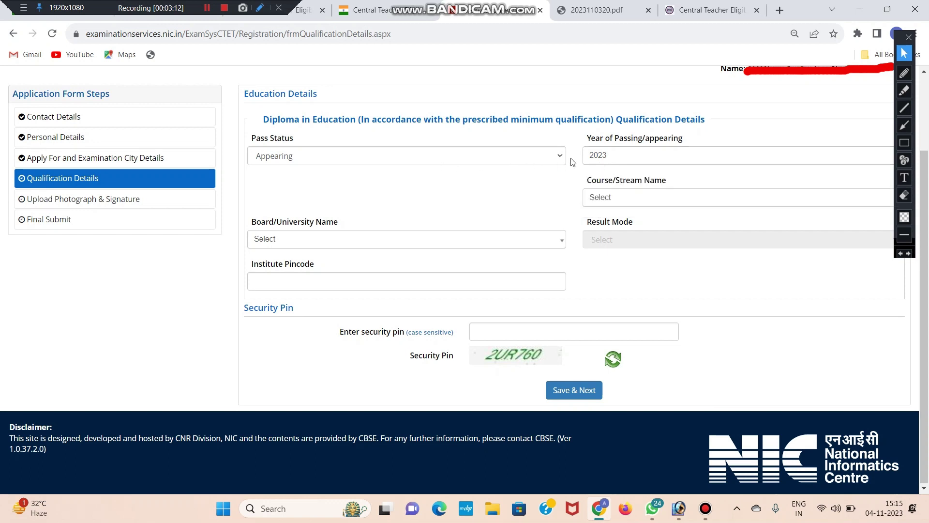
- Browse the board or university list and close it without choosing
click(304, 241)
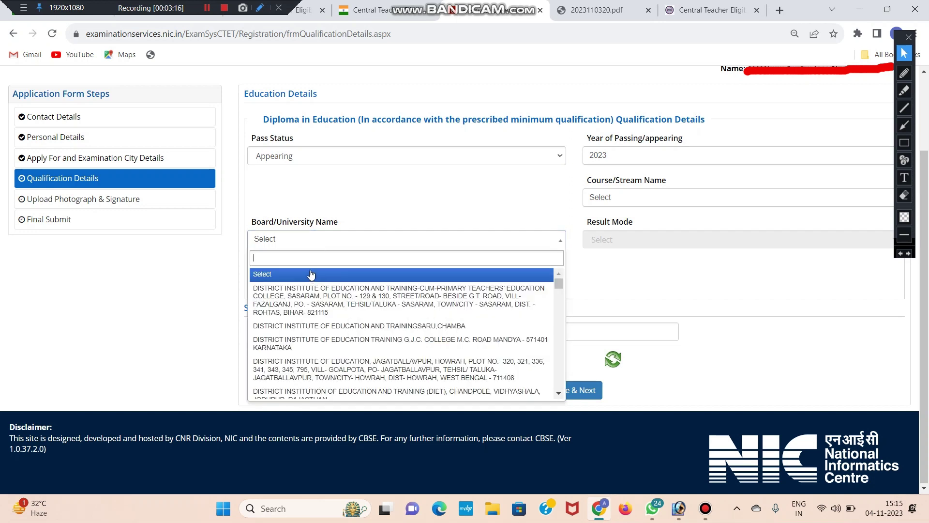
scroll(339, 300, down, 2)
scroll(341, 297, up, 2)
click(482, 206)
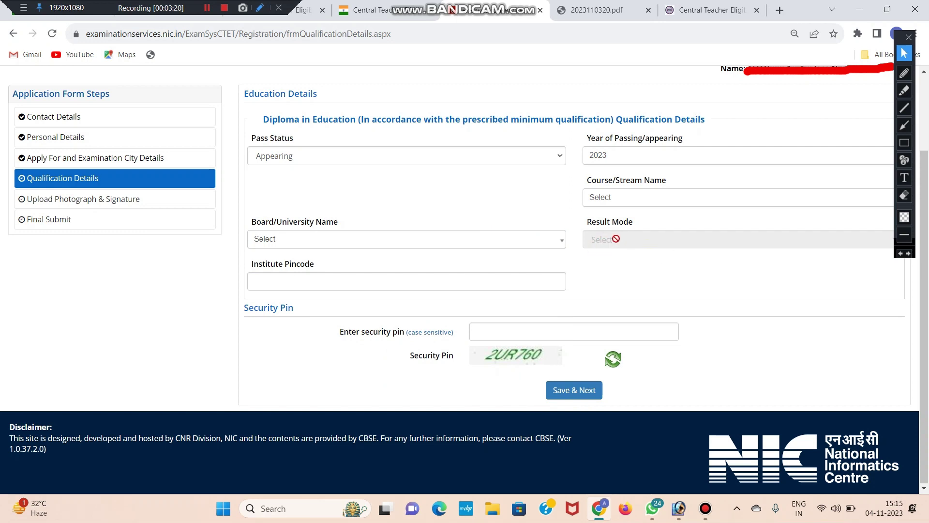
- Go to the Institute Pincode field, highlighting its label along the way
click(307, 275)
drag(246, 263, 322, 266)
click(319, 281)
drag(251, 268, 306, 263)
click(329, 264)
click(322, 278)
click(342, 269)
click(338, 263)
click(331, 283)
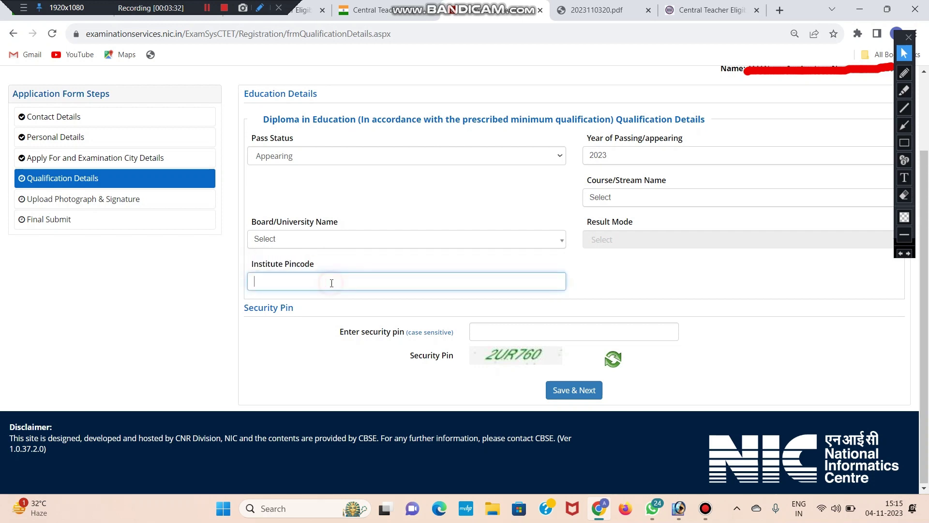
- Leave the security pin entry and change the pass status to Passed
click(552, 326)
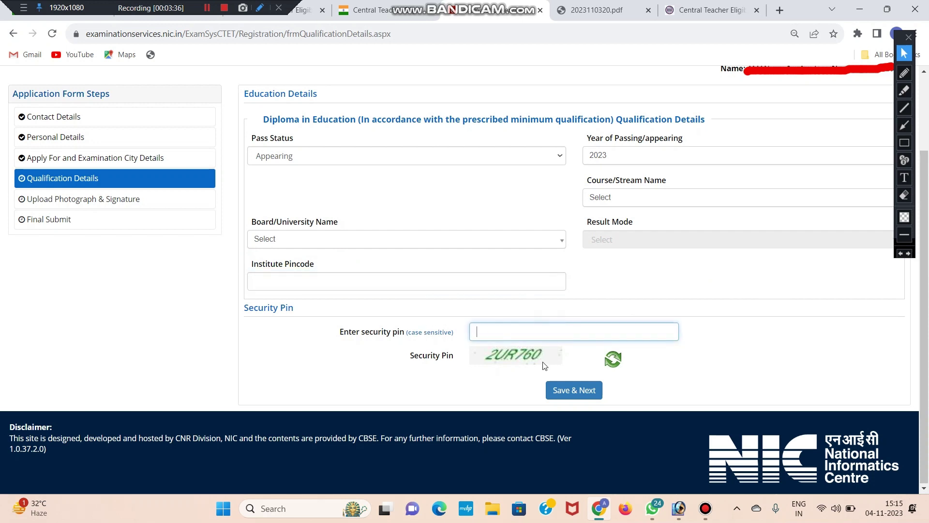
click(848, 344)
click(308, 151)
click(308, 182)
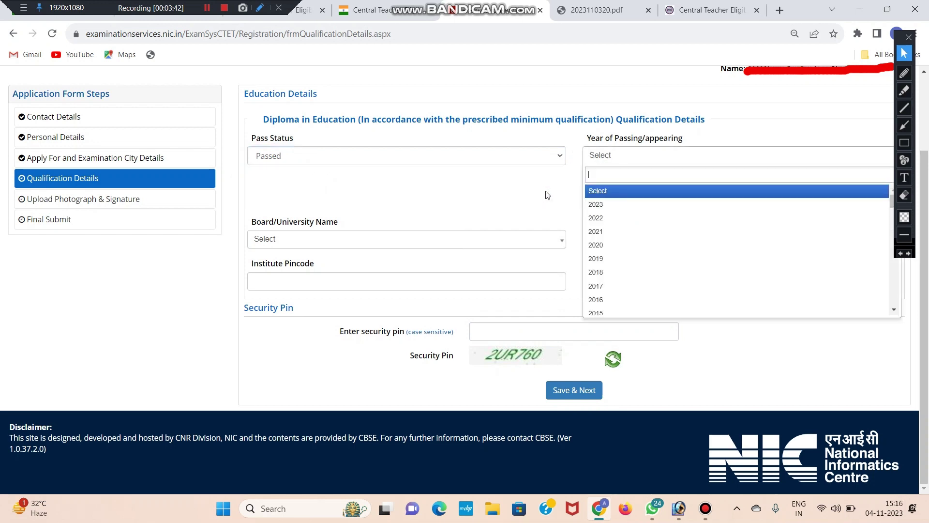
- Set year 2023, course Education/Elementry Education etc, and board to the Sasaram district institute
click(623, 204)
click(602, 199)
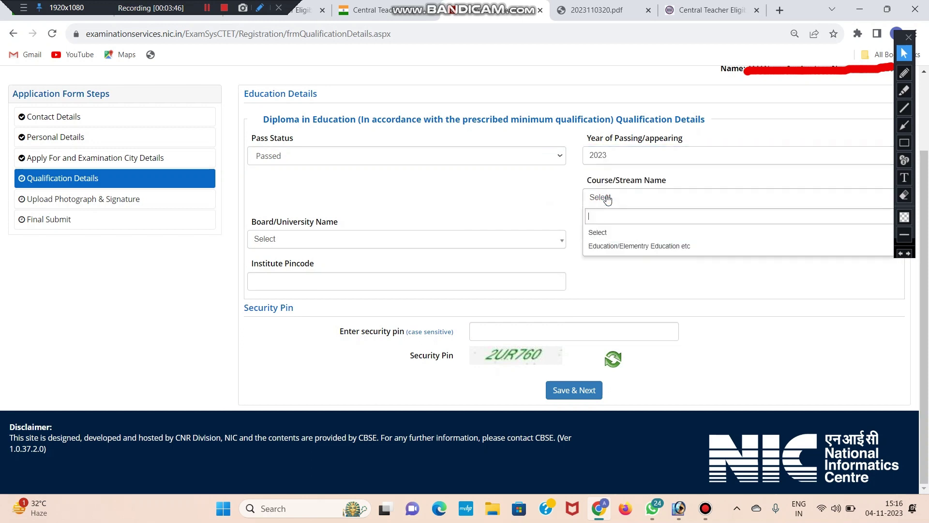
click(612, 247)
click(383, 242)
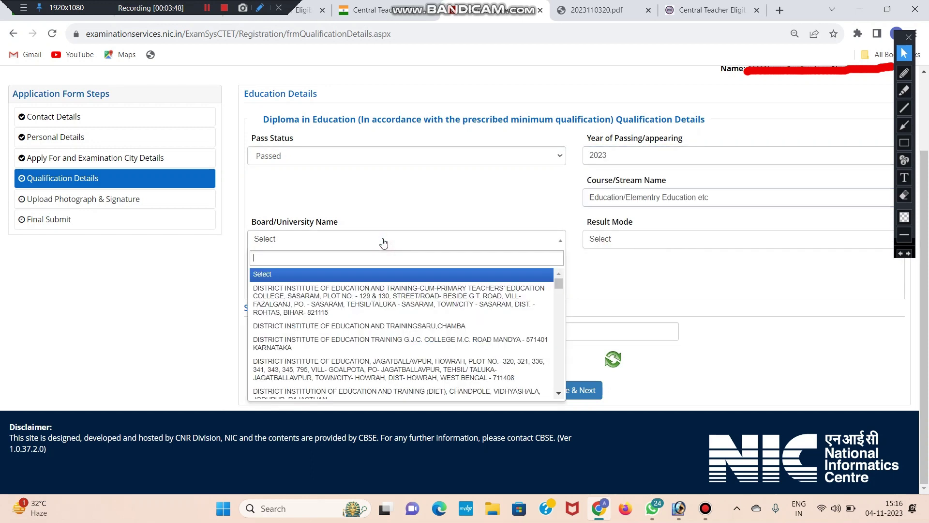
text(VEE)
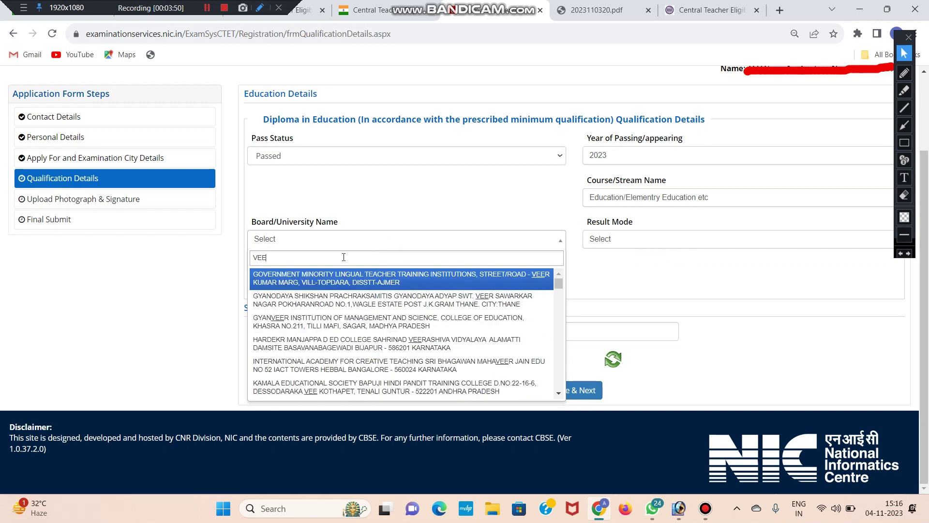
click(323, 322)
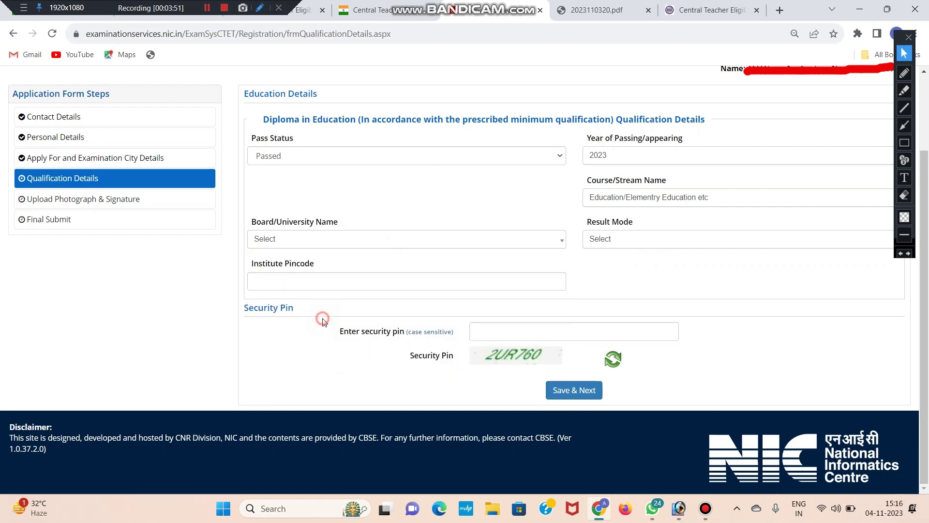
click(337, 248)
click(333, 297)
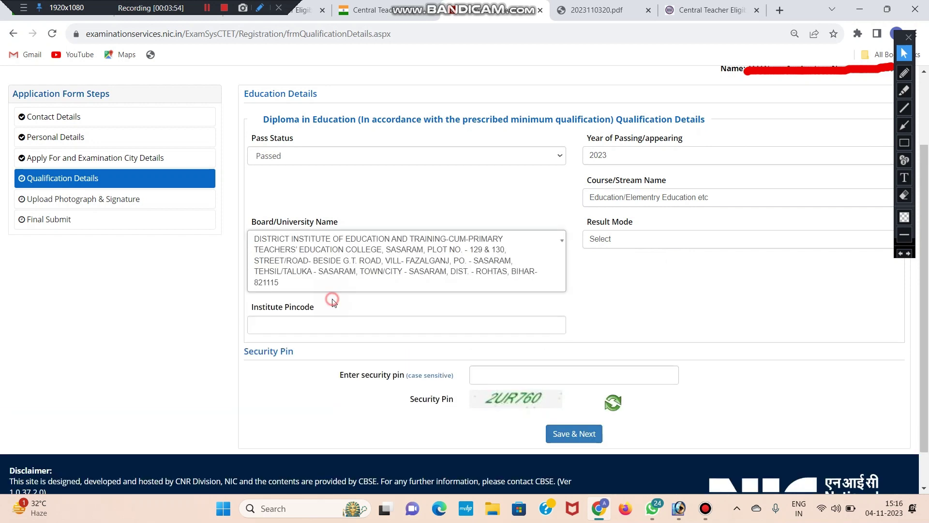
- Set the Result Mode to Percentage
click(649, 239)
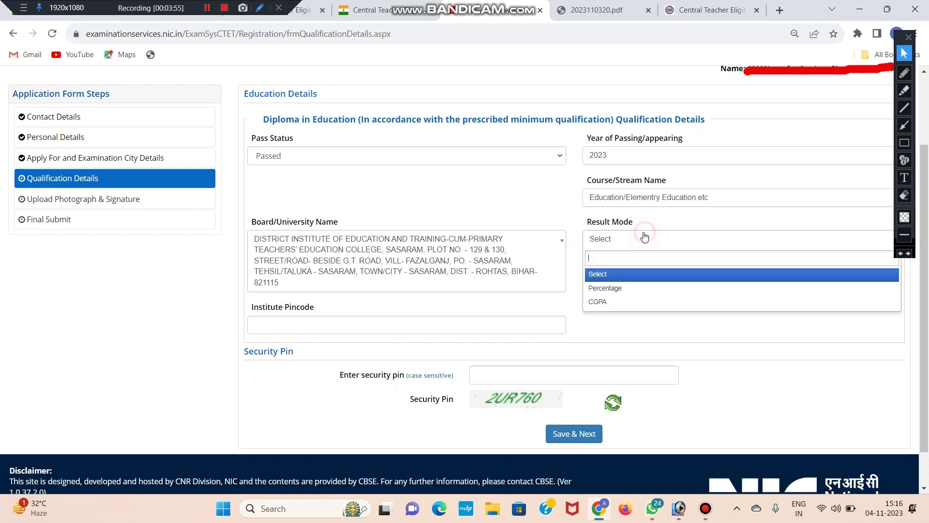
click(622, 289)
click(614, 248)
click(612, 286)
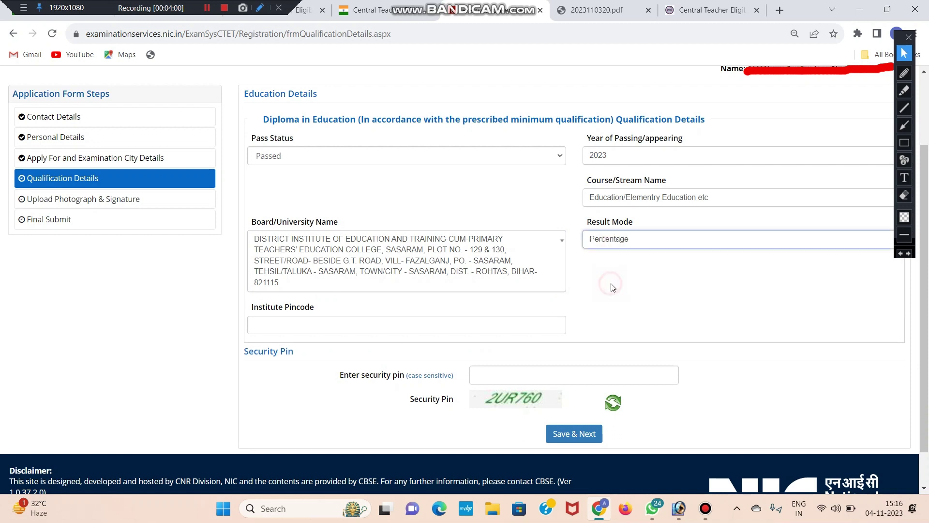
scroll(633, 285, down, 1)
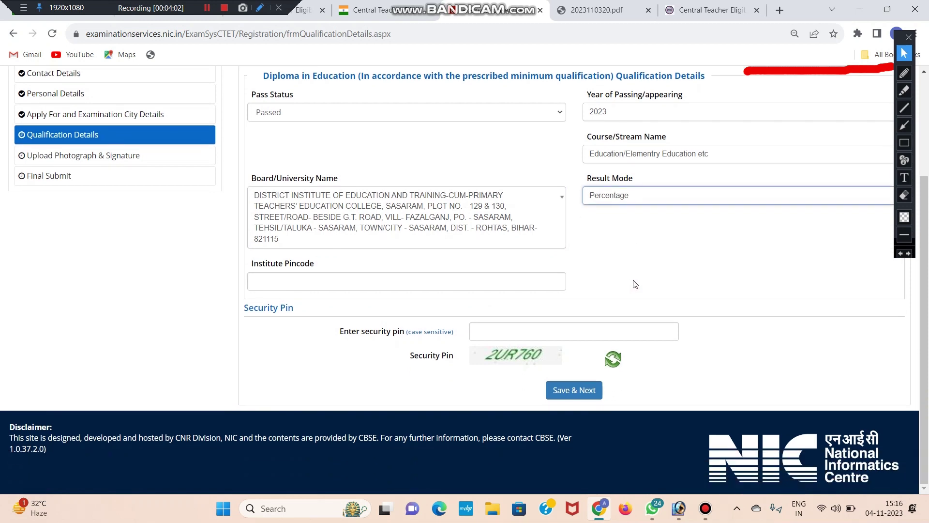
click(322, 277)
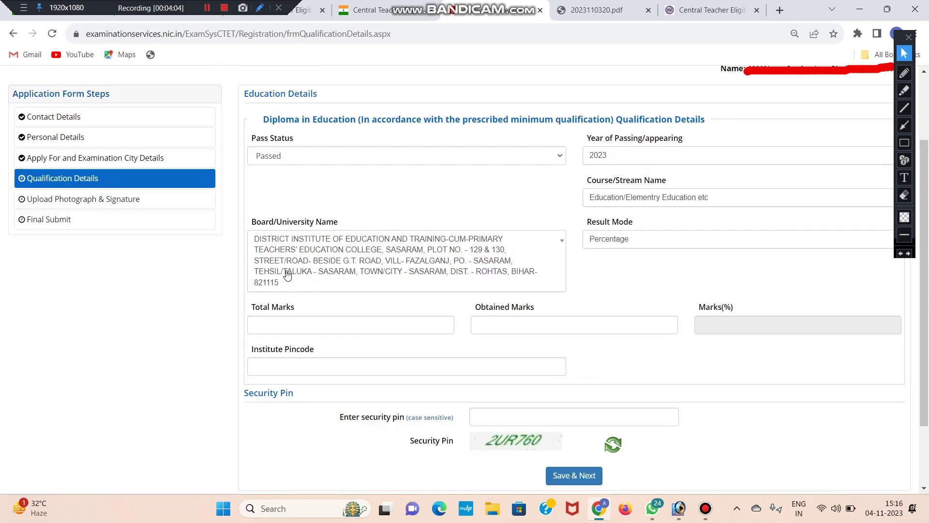
scroll(331, 284, down, 2)
- Enter 1800 total and 1200 obtained marks (66.67%), then move to the security pin
click(446, 235)
click(533, 236)
click(371, 238)
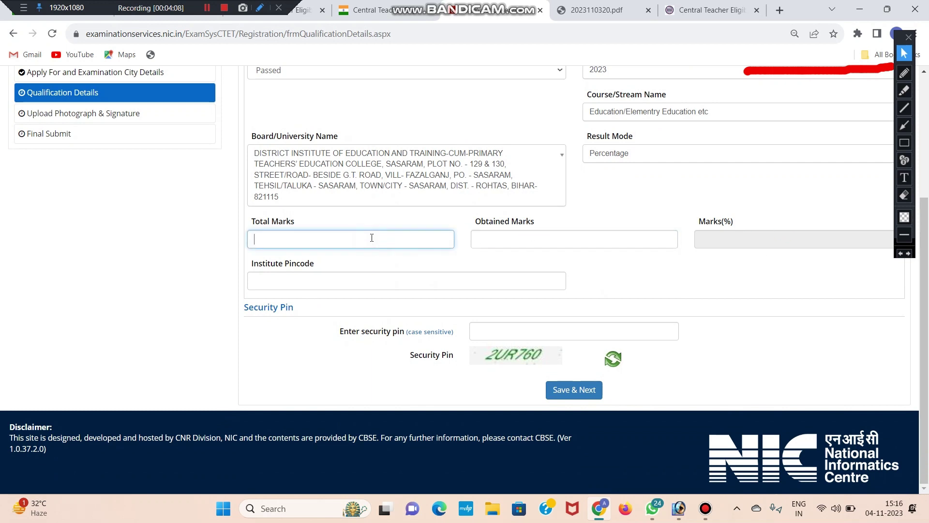
key(Tab)
text(1)
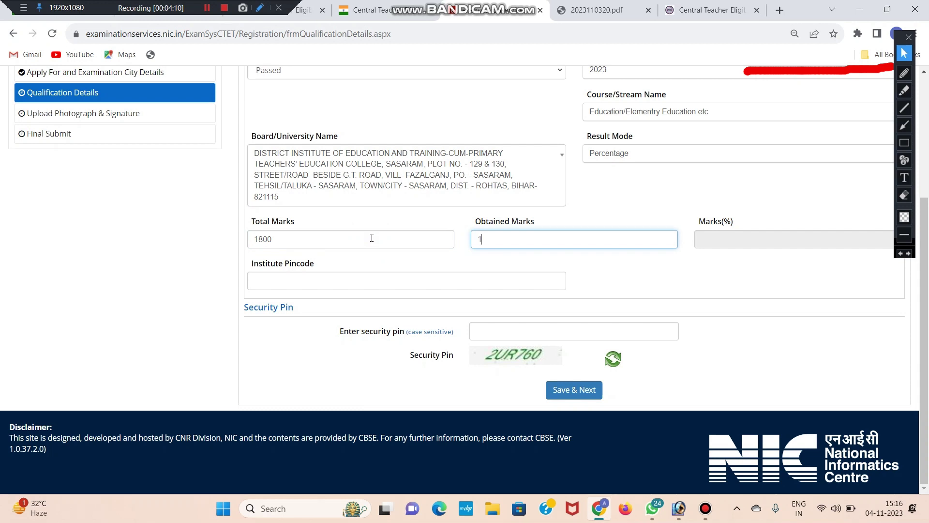
click(656, 276)
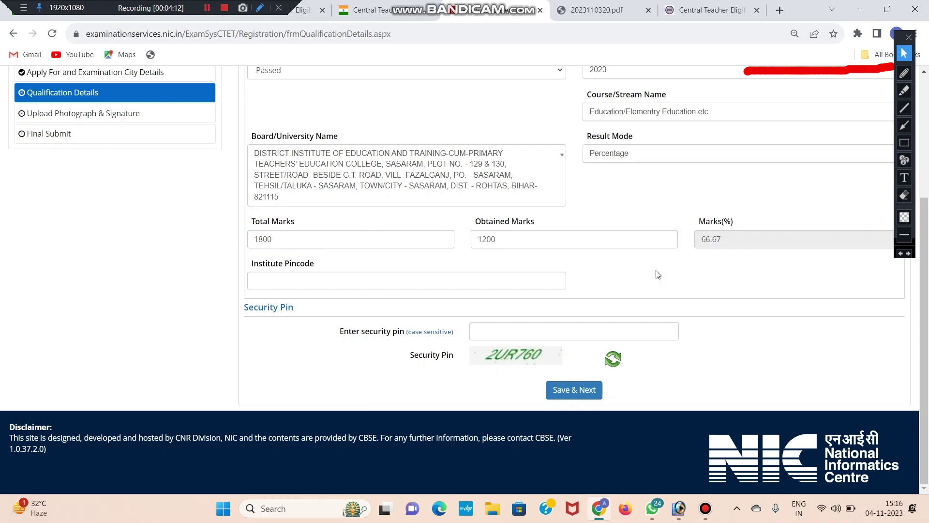
click(307, 277)
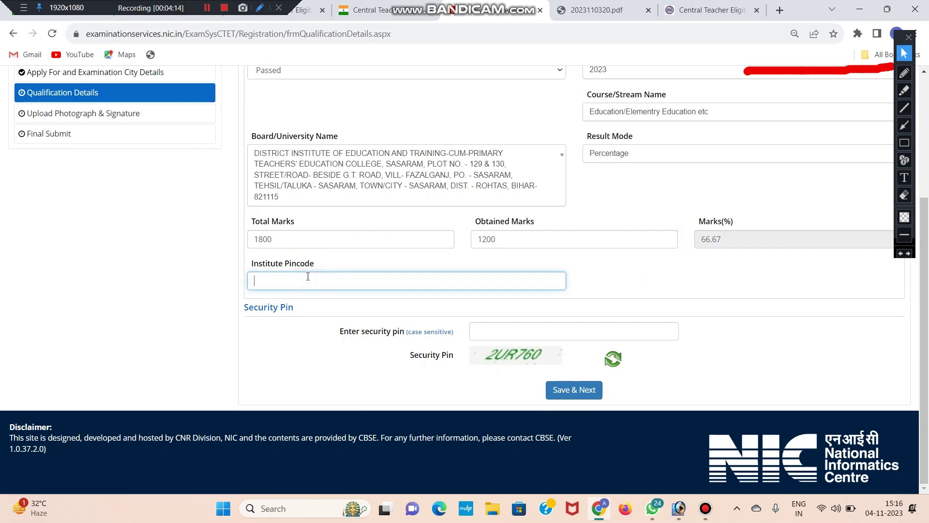
click(291, 328)
click(529, 332)
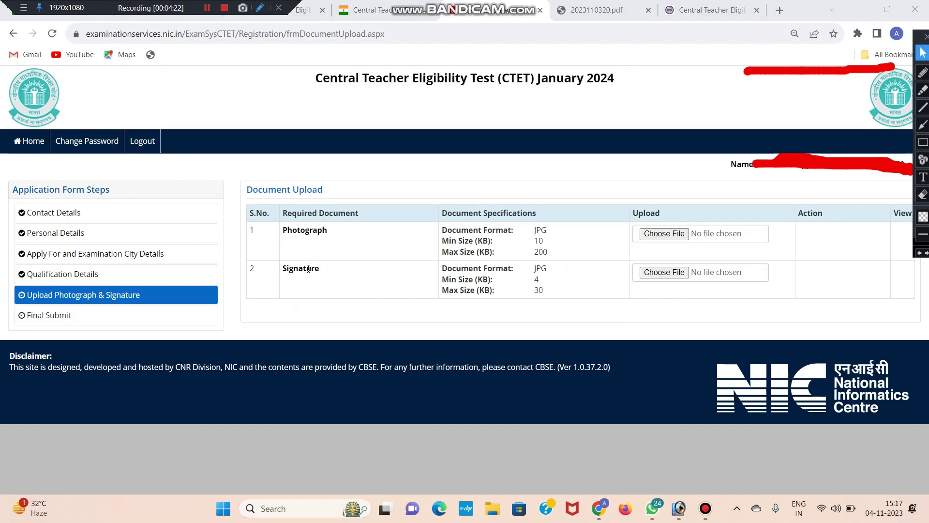
- Check the photograph and signature size limits on the upload page
drag(531, 240, 541, 243)
click(538, 242)
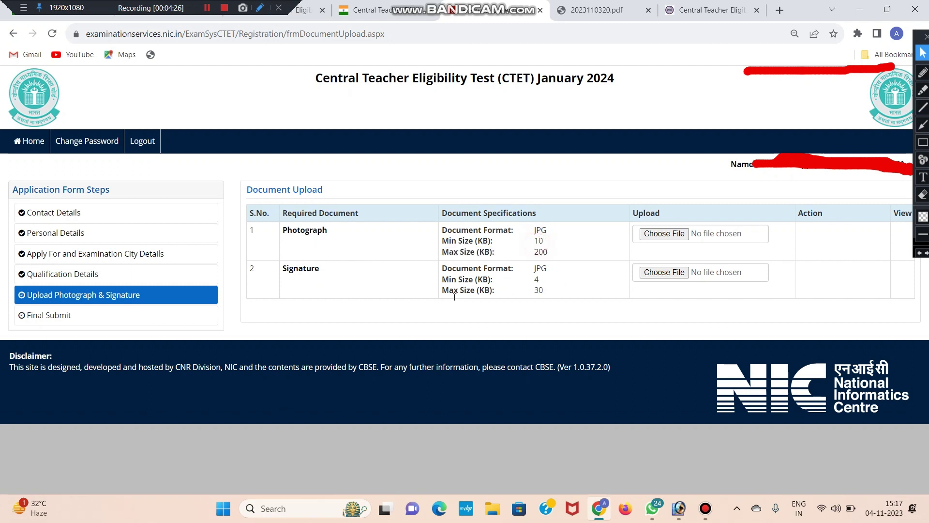
drag(535, 279, 545, 293)
click(553, 297)
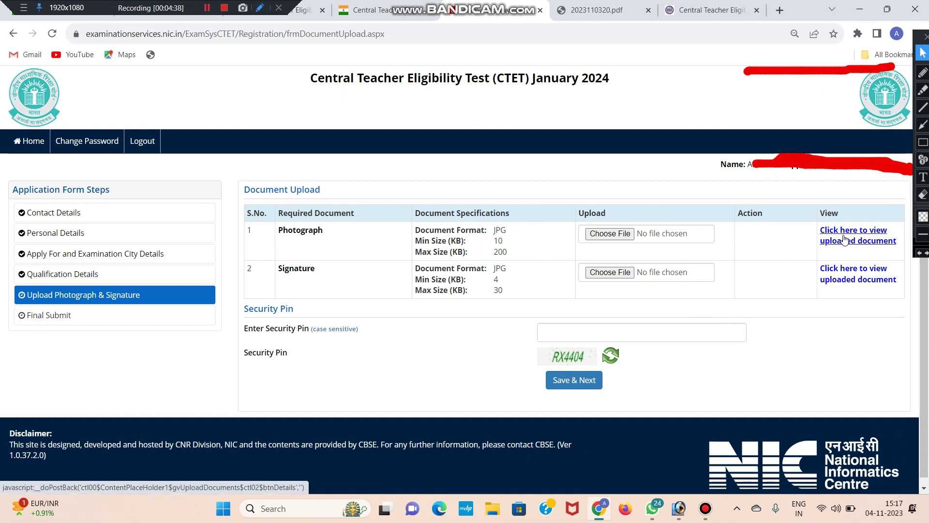
- Enter the security pin shown in the image
click(643, 332)
text(RX4404)
drag(243, 328, 309, 329)
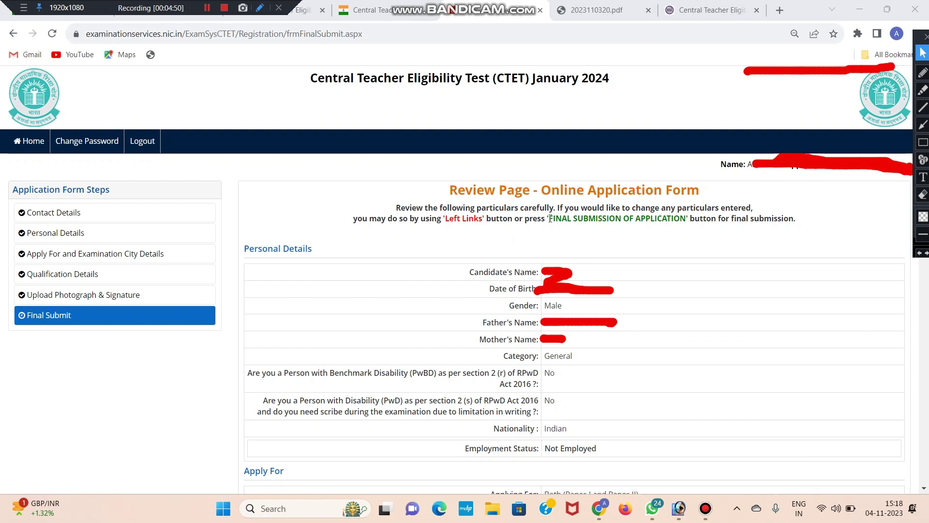
- Tick all ten checklist items from My Name to Apply For, accept the declaration, and submit
scroll(551, 218, down, 20)
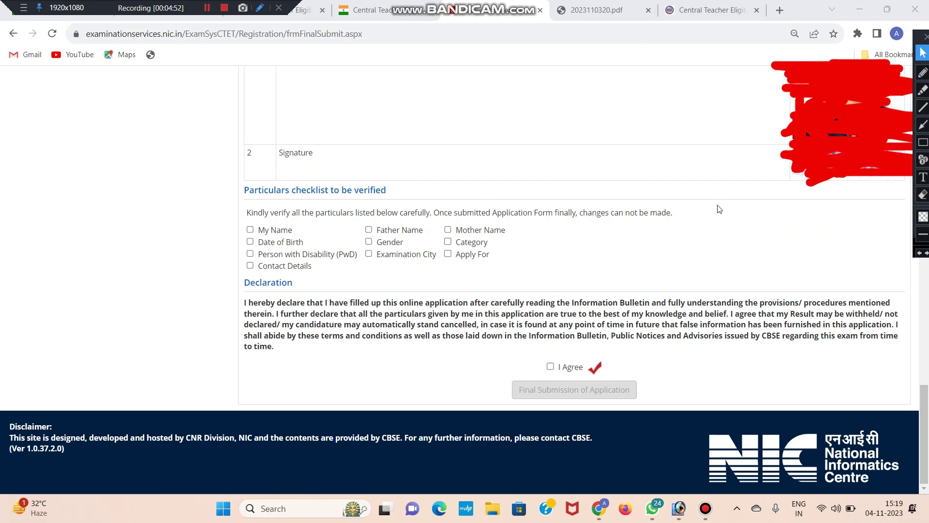
click(250, 229)
click(250, 242)
click(249, 253)
click(249, 266)
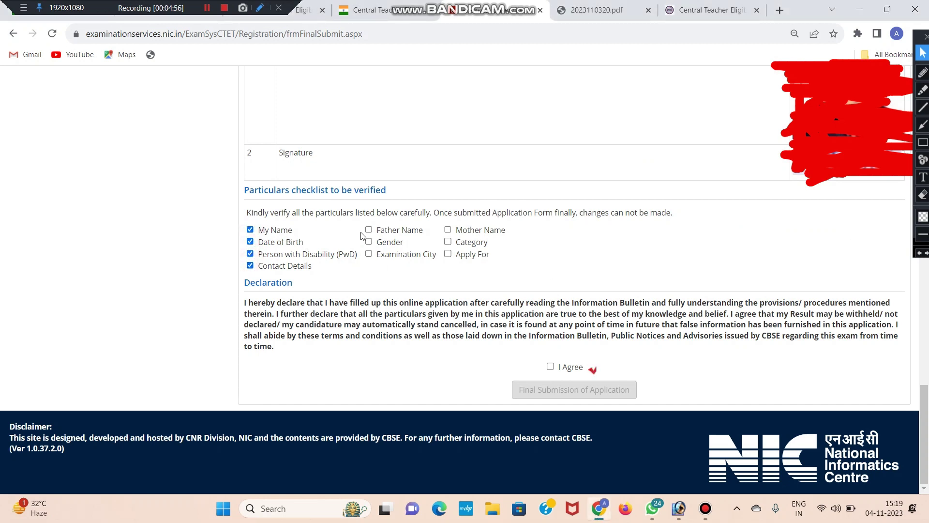
click(369, 230)
click(369, 241)
click(368, 254)
click(448, 229)
click(447, 241)
click(448, 253)
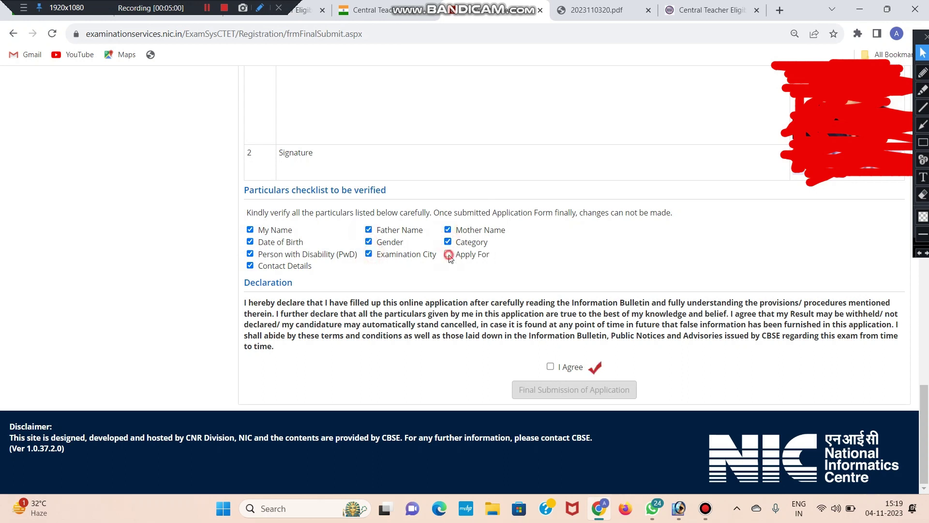
click(550, 366)
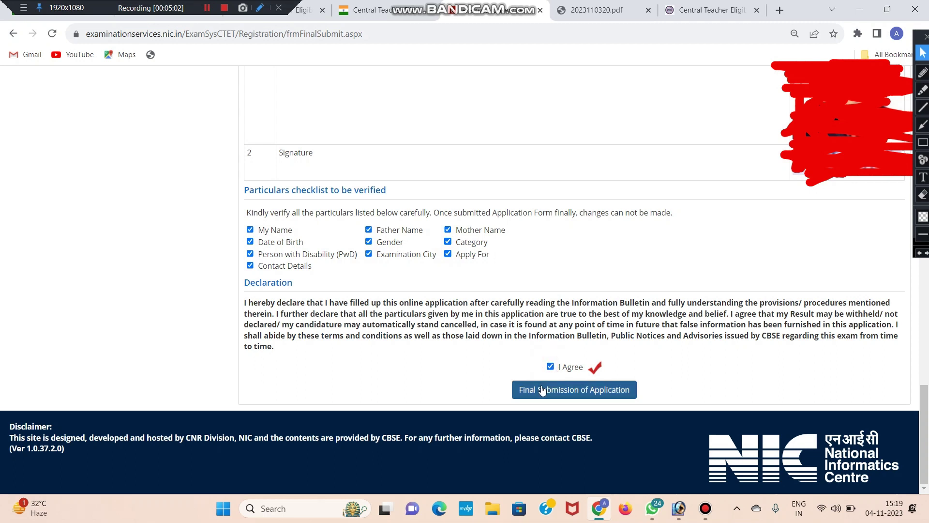
click(594, 391)
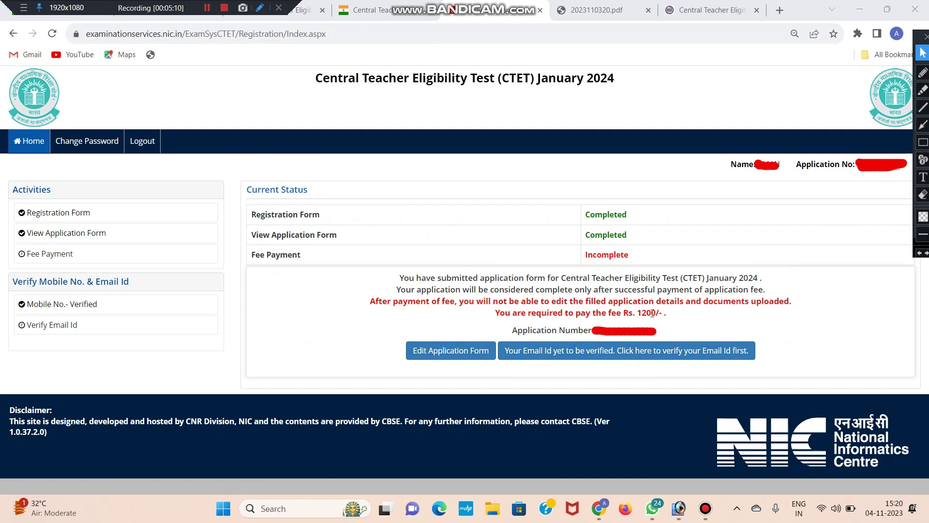
- Note the required fee, start verifying the registered email, and focus the OTP field
double_click(629, 312)
click(651, 315)
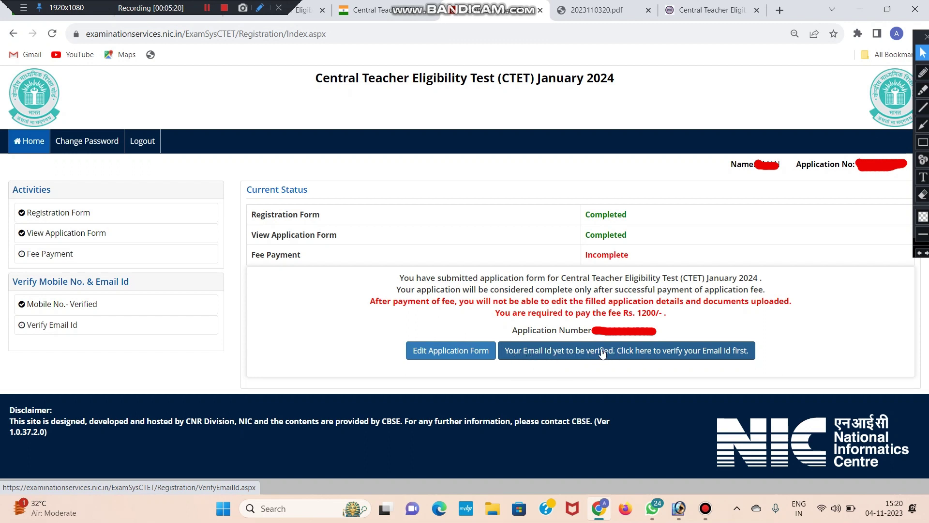
click(641, 352)
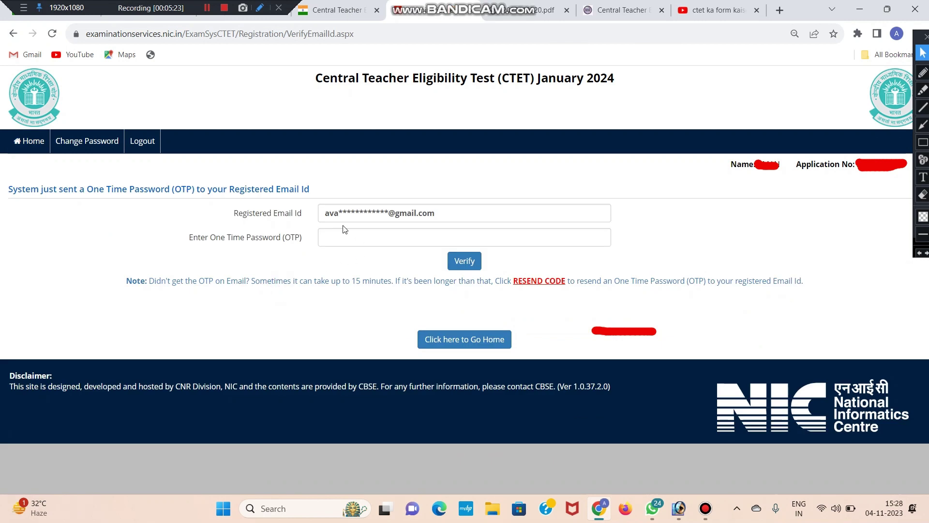
drag(315, 213, 444, 205)
click(443, 205)
click(421, 237)
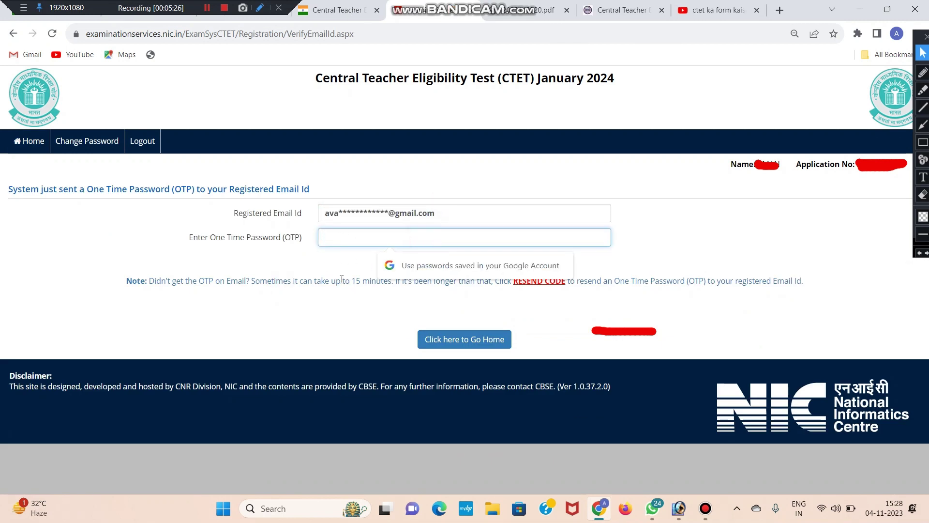
click(344, 263)
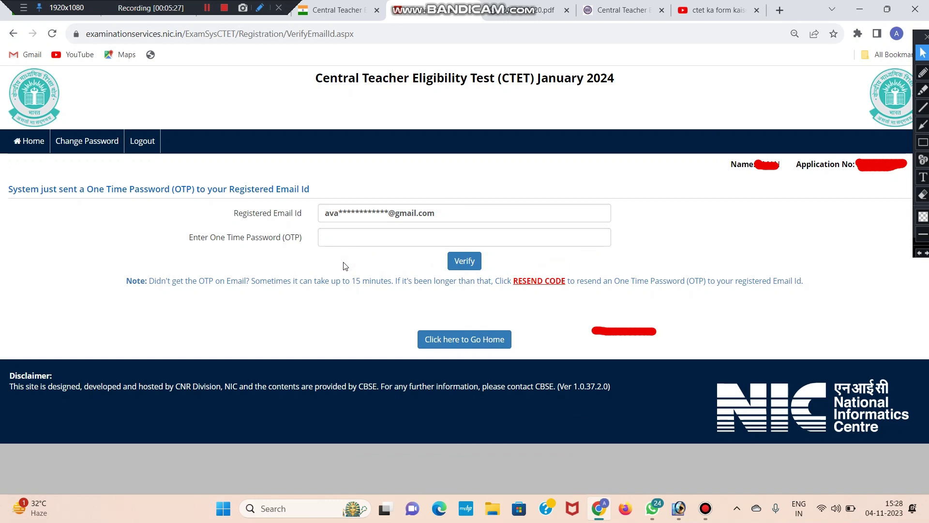